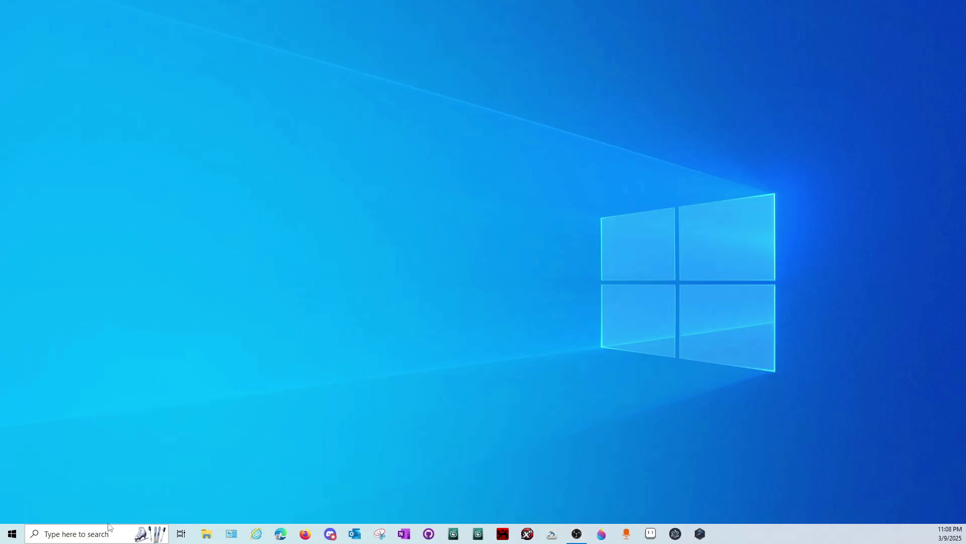
- Navigate to the AppData\Local folder via Windows search
left_click(76, 533)
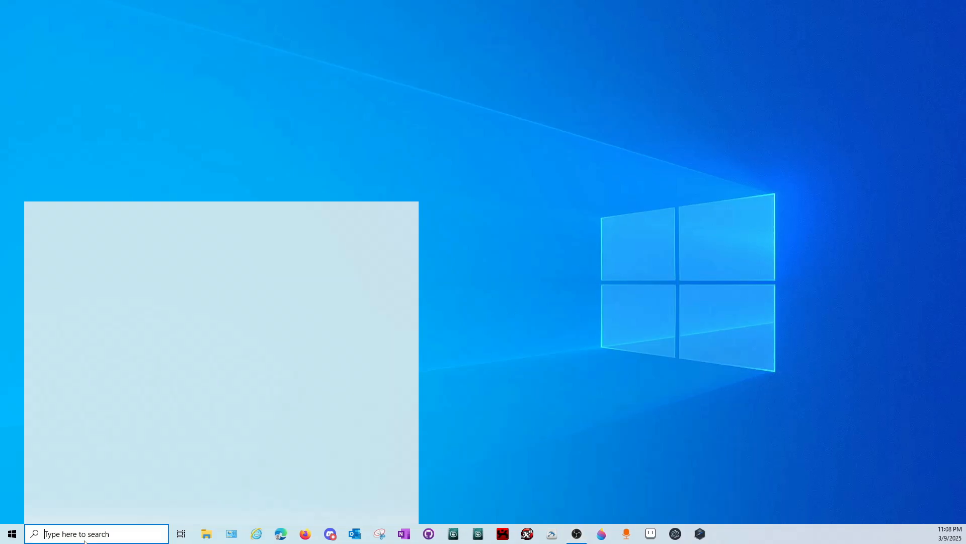
type("%appdata%")
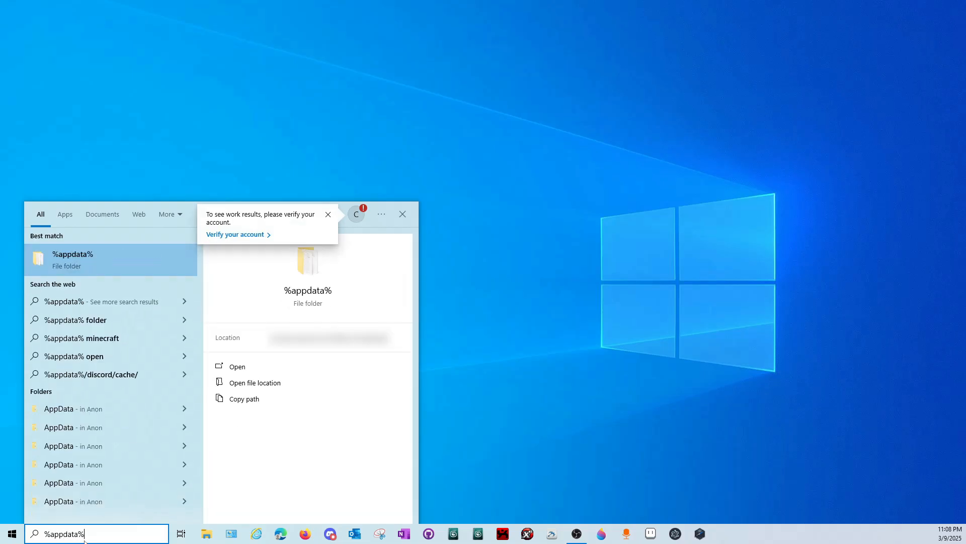
key("Return")
left_click(356, 213)
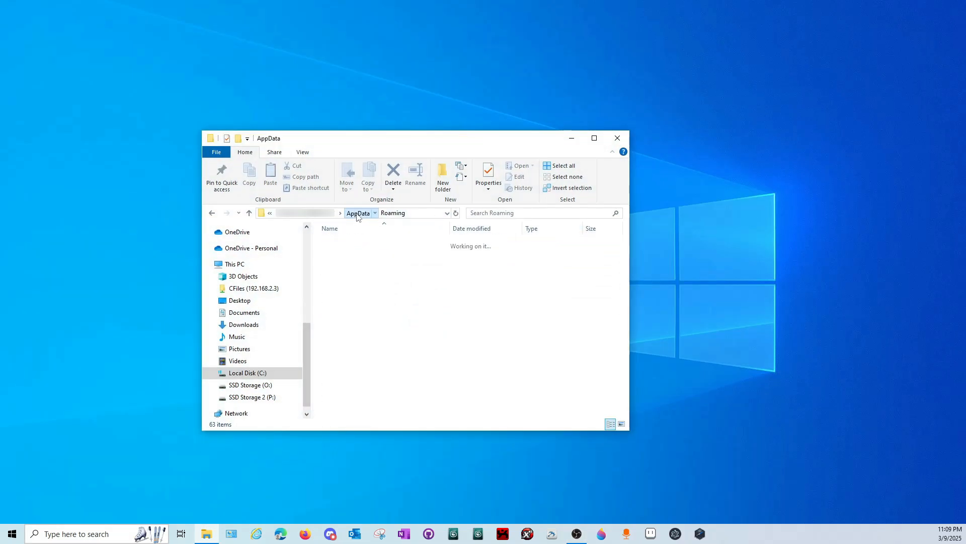
double_click(370, 245)
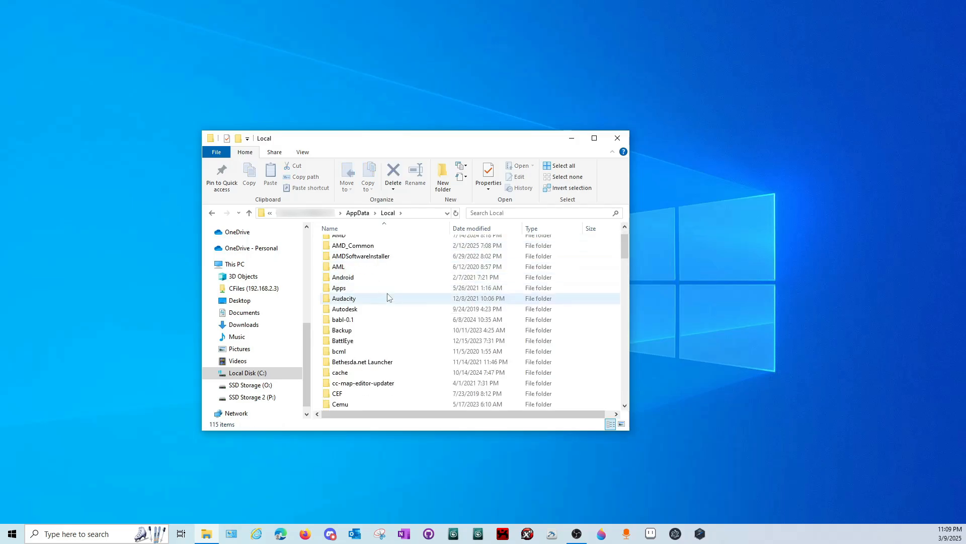
scroll(370, 302, "down", 3)
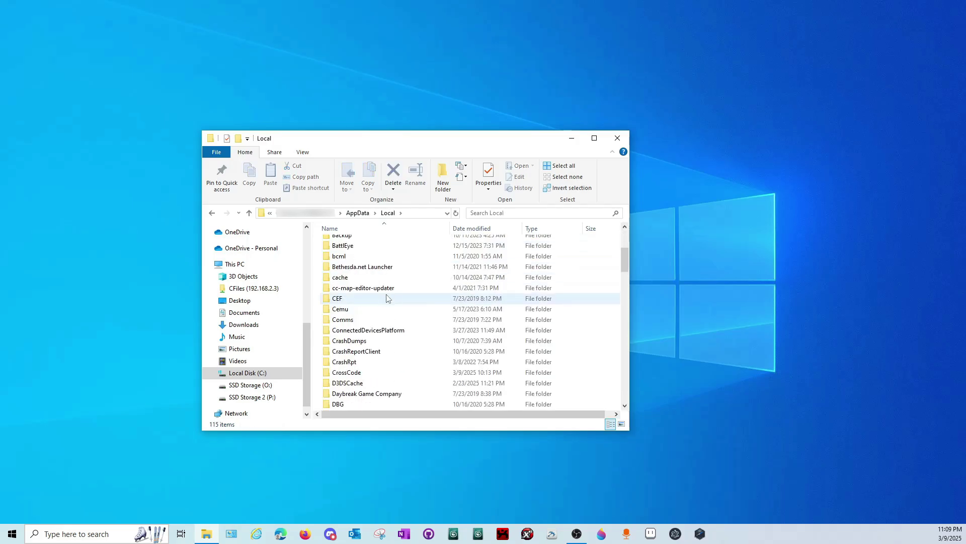
- Duplicate the CrossCode folder and rename the copy 'CrossCode - Vanilla'
left_click(346, 373)
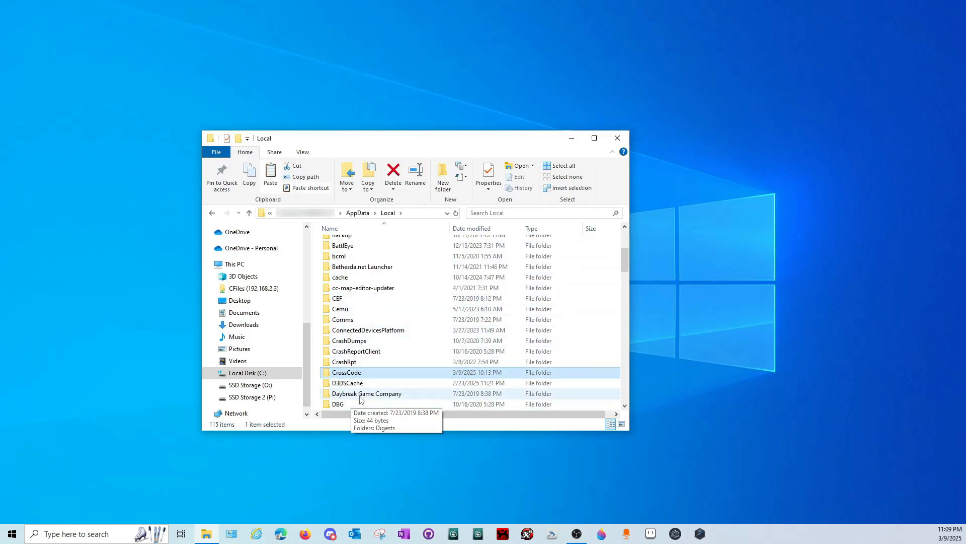
key("ctrl+v")
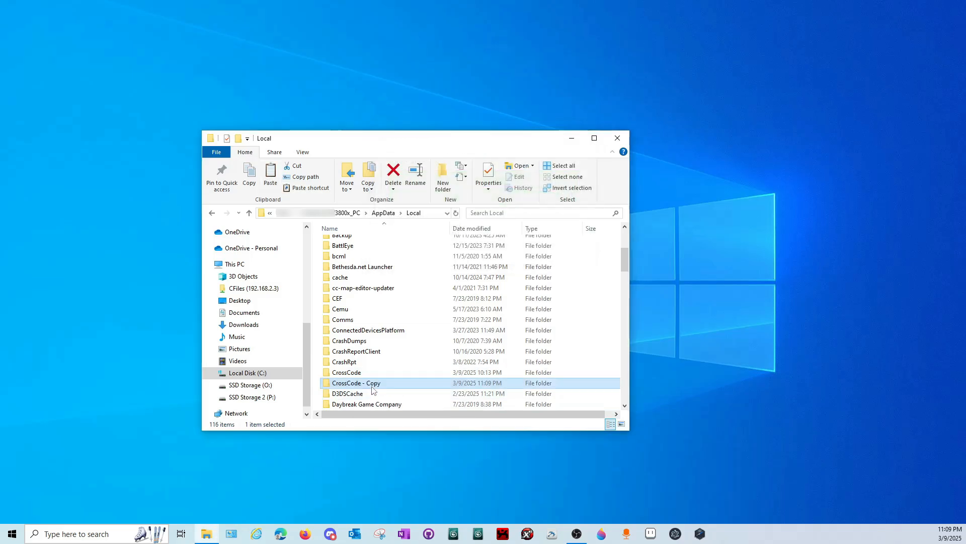
key("F2")
type("Vanilla")
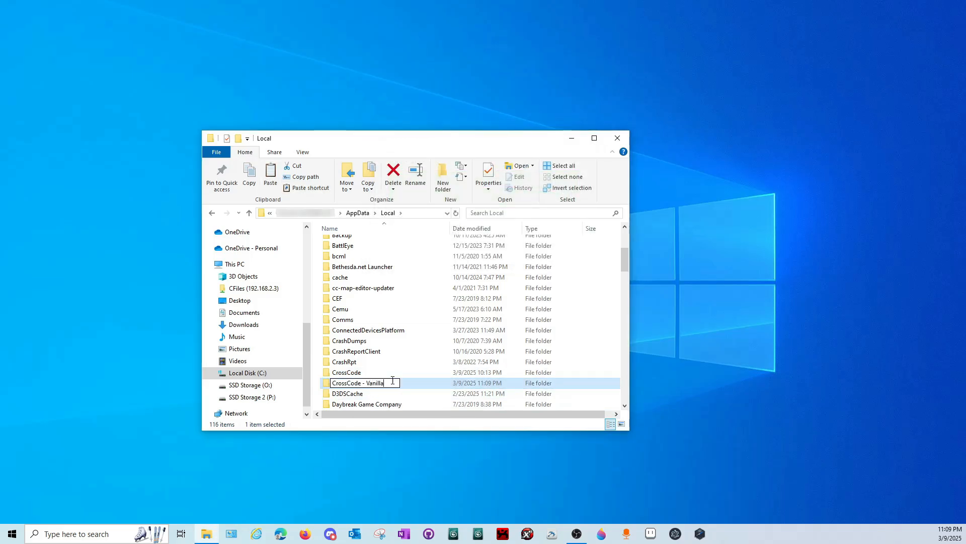
key("Return")
left_click(387, 373)
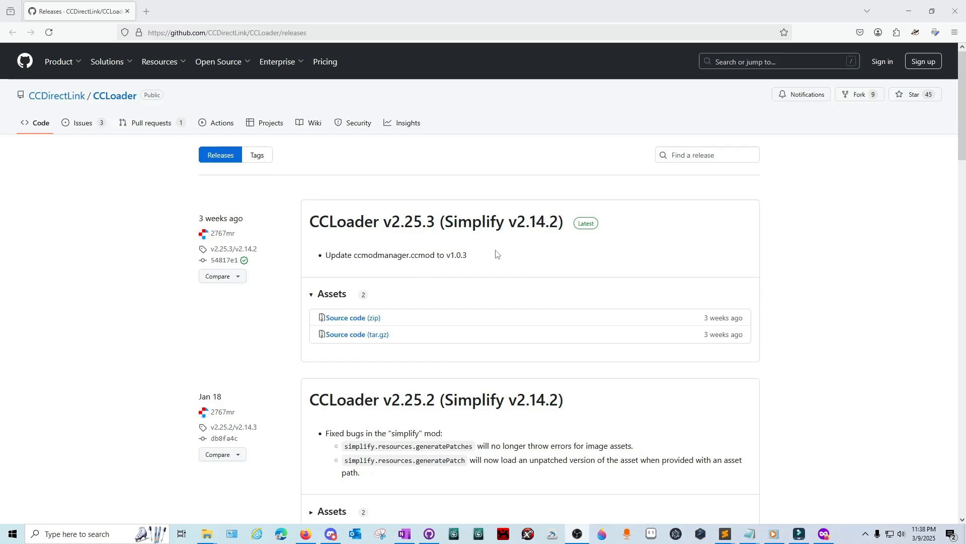
- Download the CCLoader v2.25.3 Source code (zip) from the releases page
left_click(353, 319)
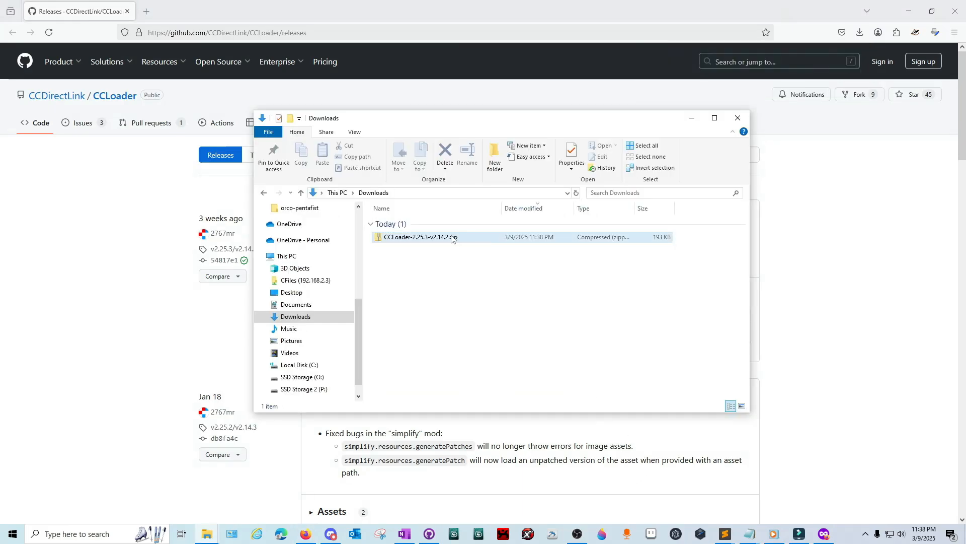
- Extract the CCLoader zip into Downloads and bring the CrossCode game folder window alongside
right_click(435, 237)
left_click(498, 291)
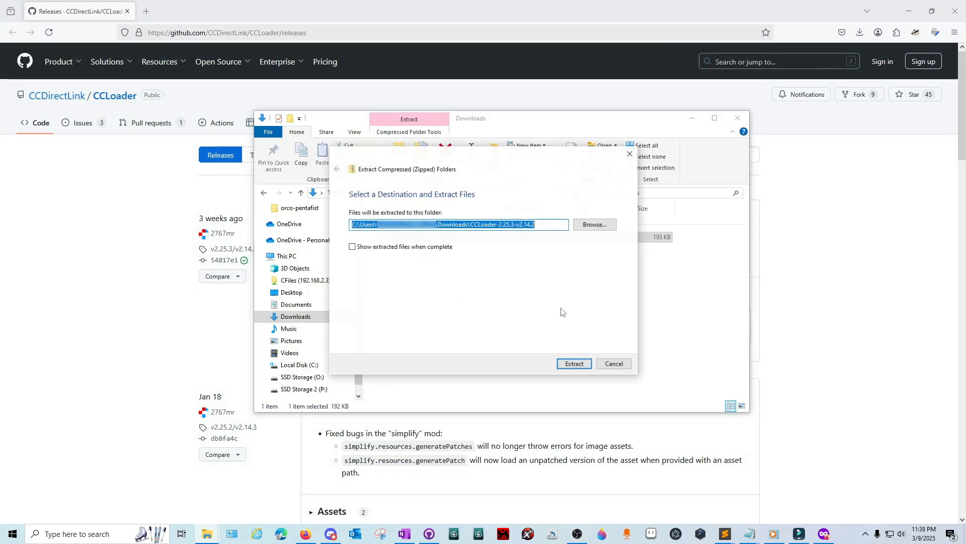
left_click(575, 364)
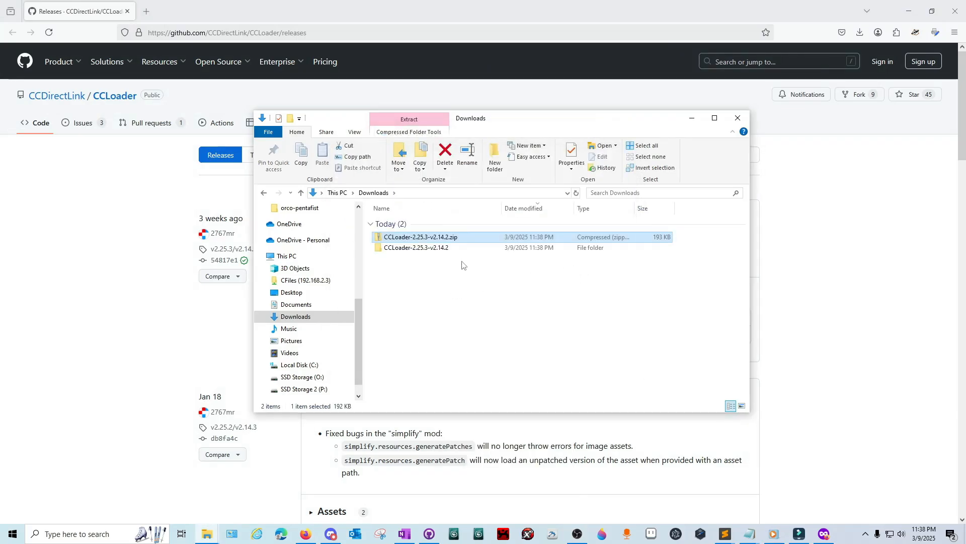
left_click(462, 265)
key("alt+Tab")
left_click_drag(589, 146, 618, 146)
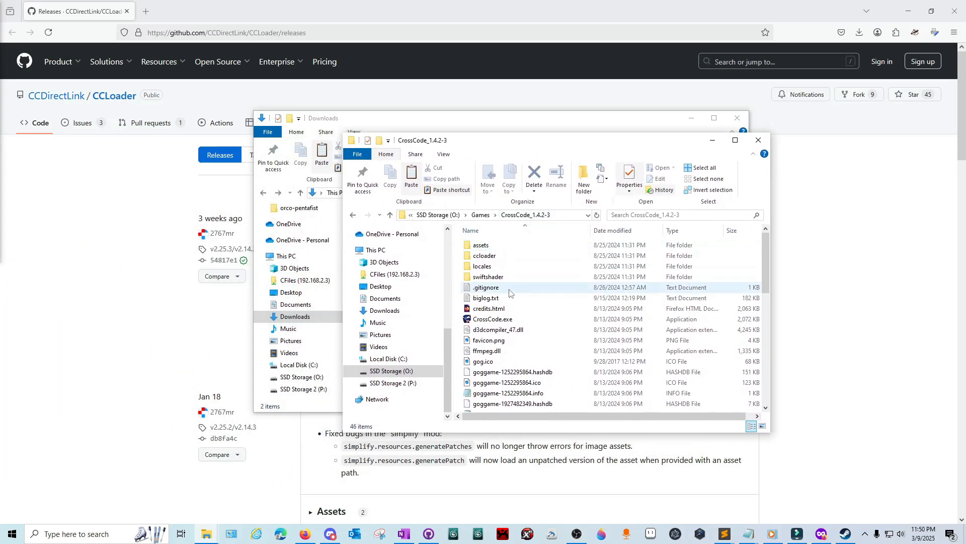
scroll(513, 294, "down", 5)
scroll(514, 295, "up", 5)
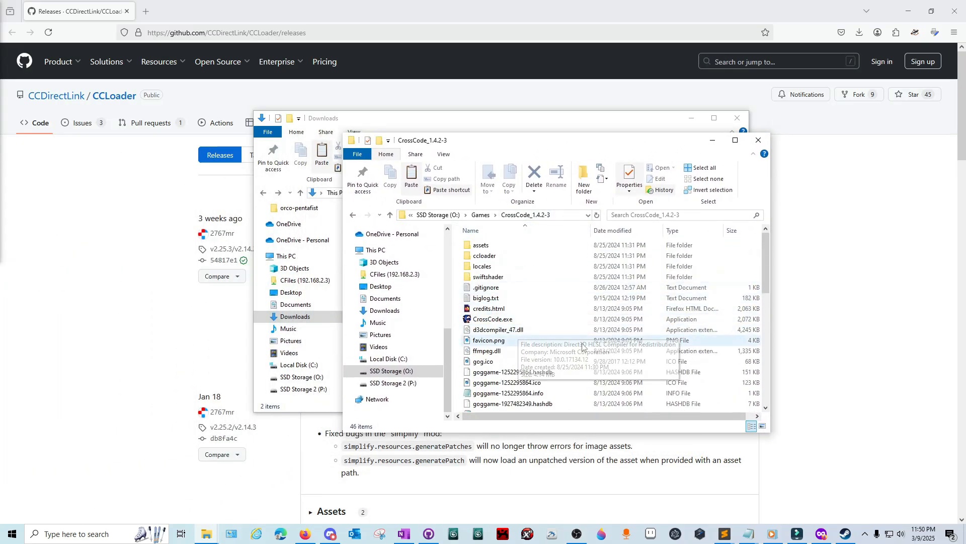
- From Steam, browse the installed files of Rivals of Aether via Properties > Installed Files
left_click(846, 534)
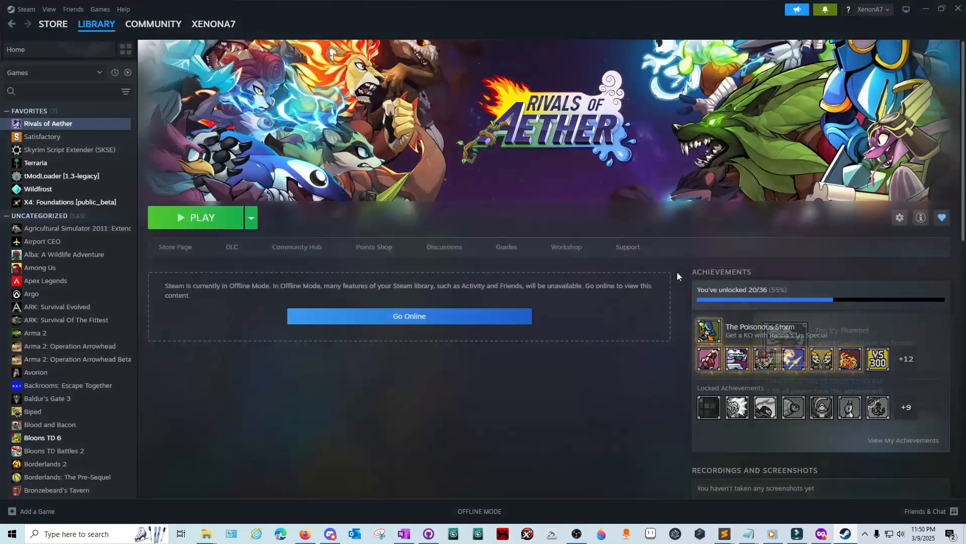
right_click(48, 123)
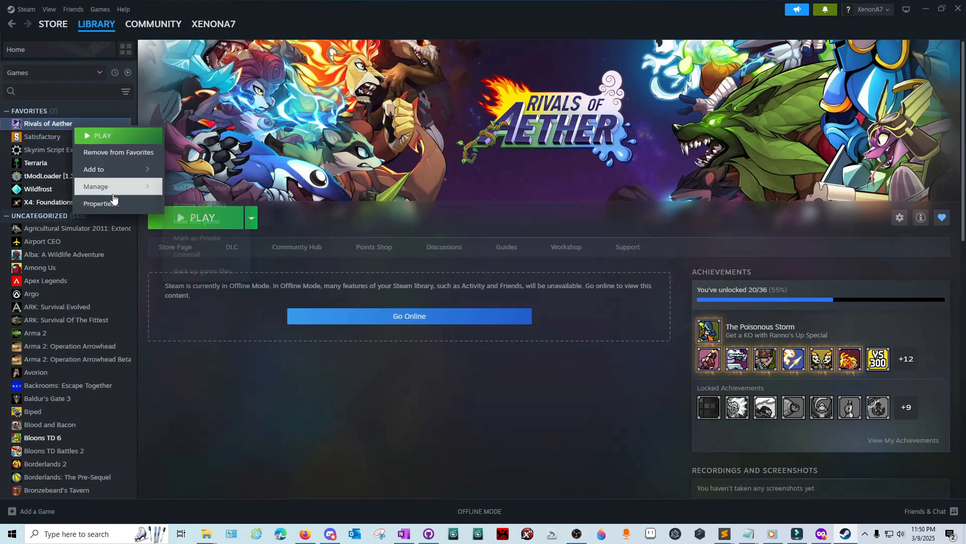
left_click(99, 203)
left_click(344, 209)
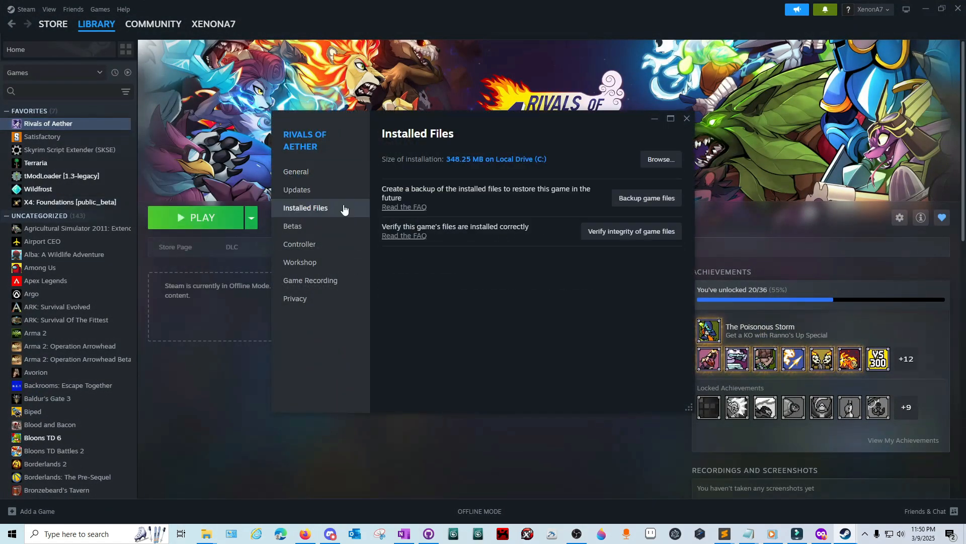
left_click(661, 159)
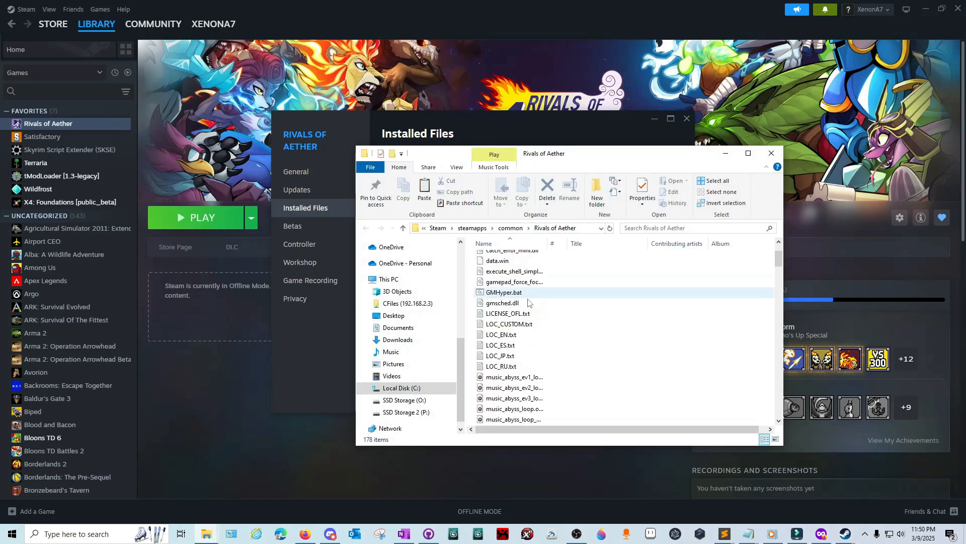
scroll(545, 305, "down", 3)
scroll(546, 305, "up", 3)
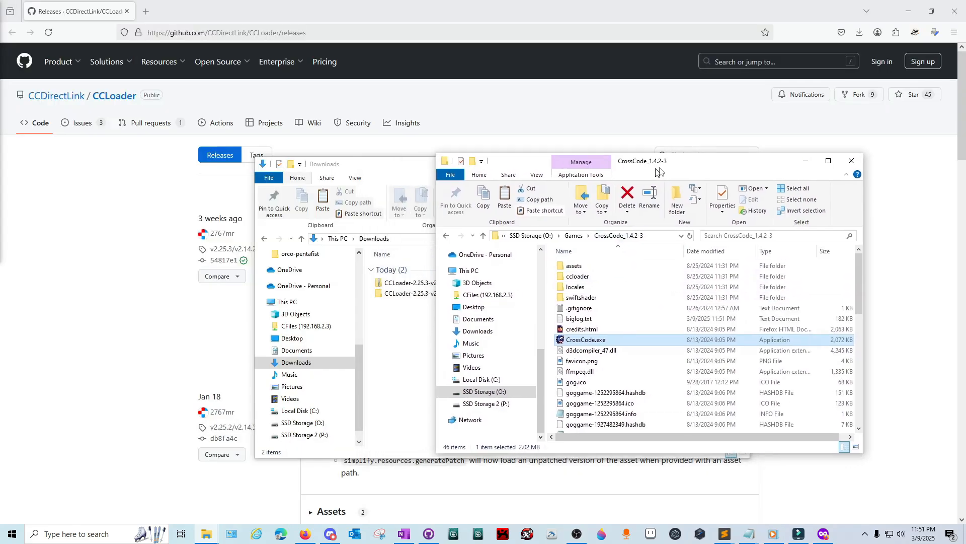
- Copy all six files from the extracted CCLoader folder
left_click_drag(528, 162, 725, 132)
mouse_move(325, 162)
left_mouse_down()
mouse_move(390, 174)
mouse_move(336, 149)
left_mouse_up()
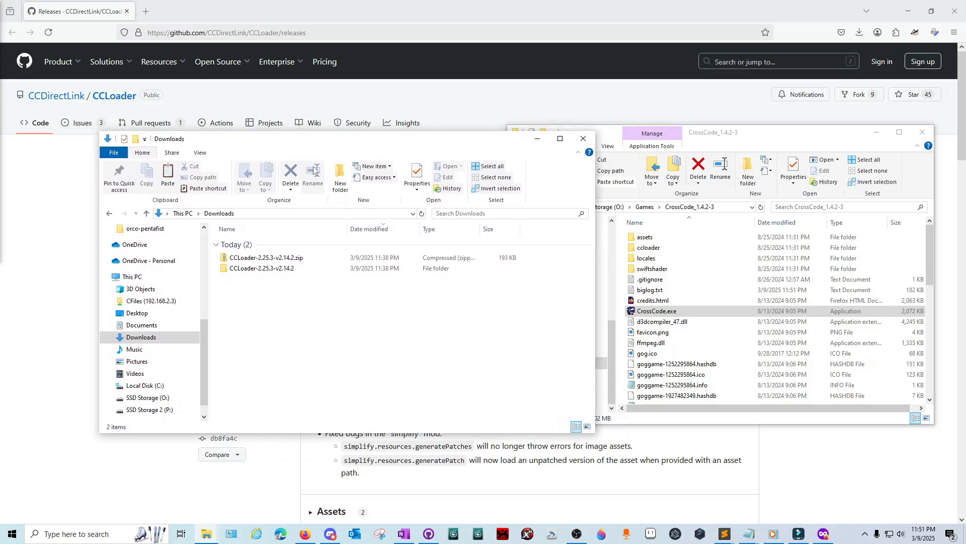
double_click(269, 268)
double_click(262, 243)
key("ctrl+a")
right_click(295, 278)
left_click(320, 386)
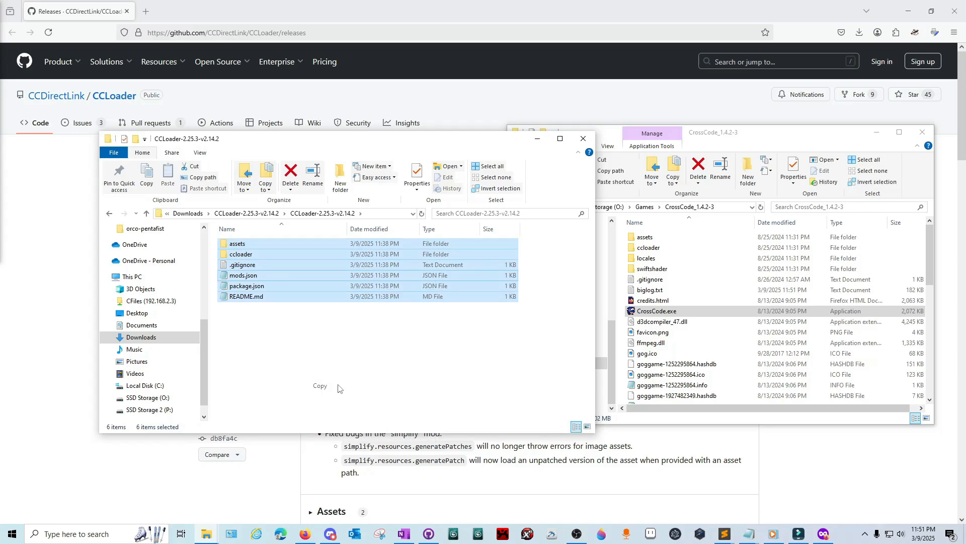
- Paste the CCLoader files into the CrossCode game folder, replacing existing files
left_click(899, 134)
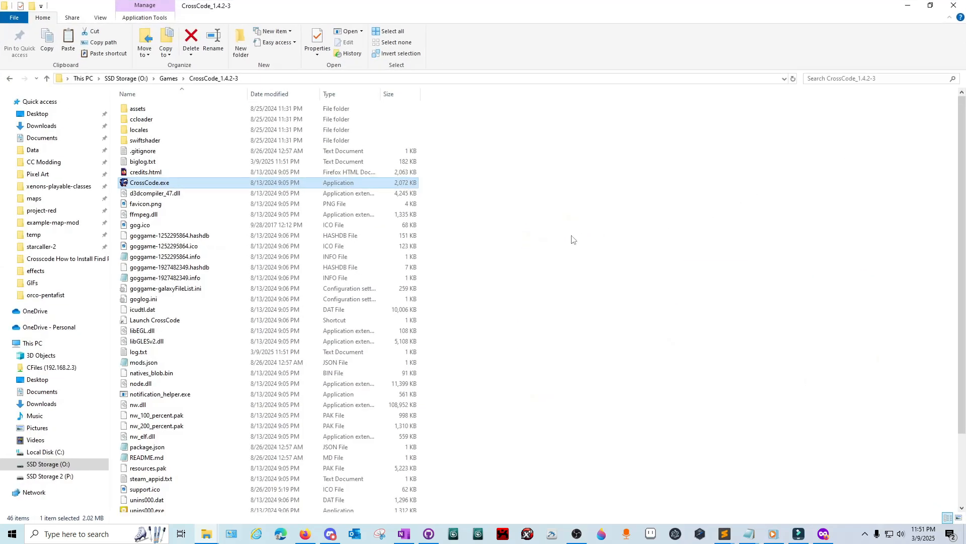
right_click(448, 186)
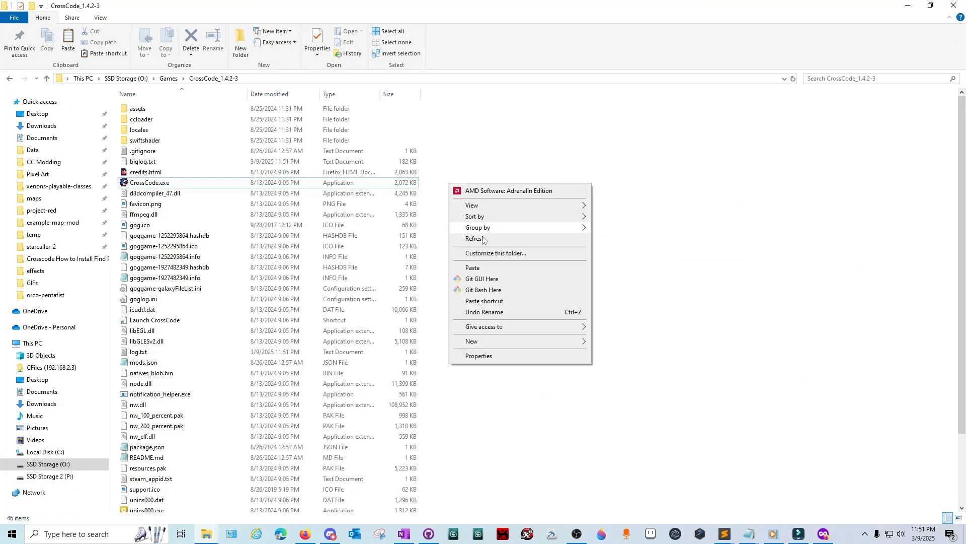
left_click(480, 270)
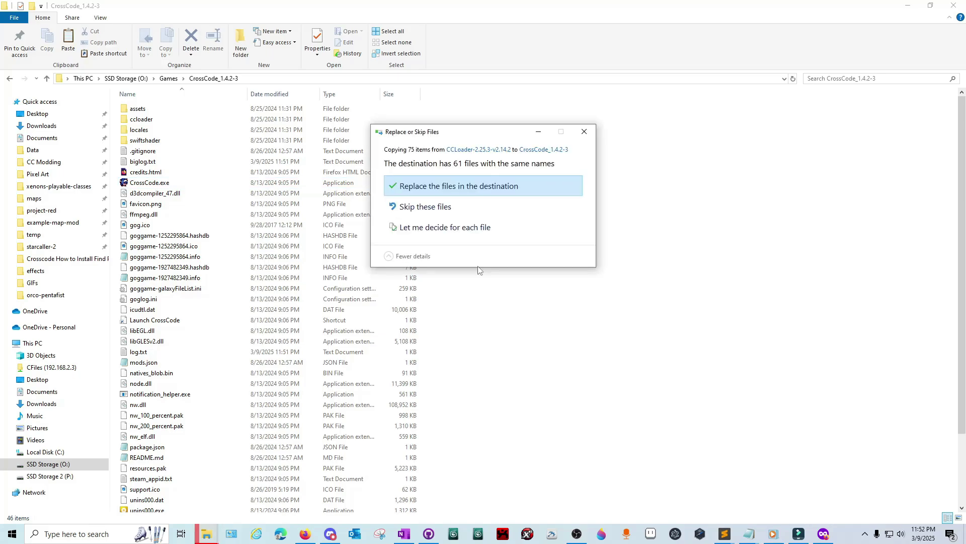
left_click(495, 187)
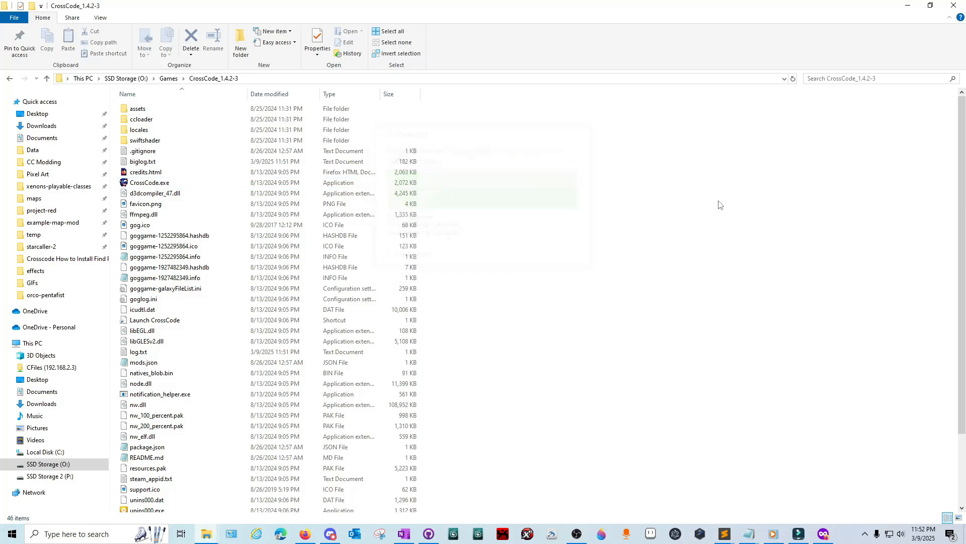
key("super+Down")
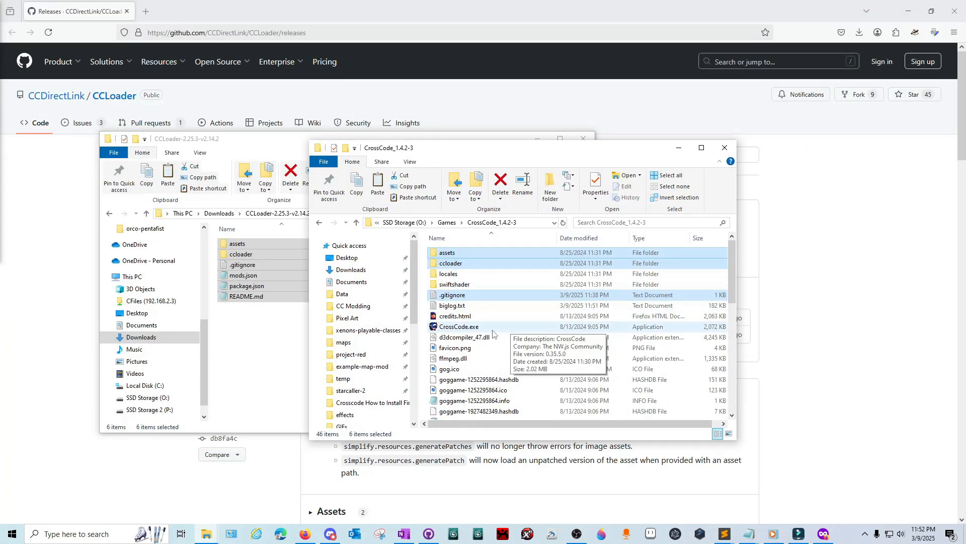
- Launch CrossCode.exe so the game starts with CCLoader v2.25.3
double_click(460, 326)
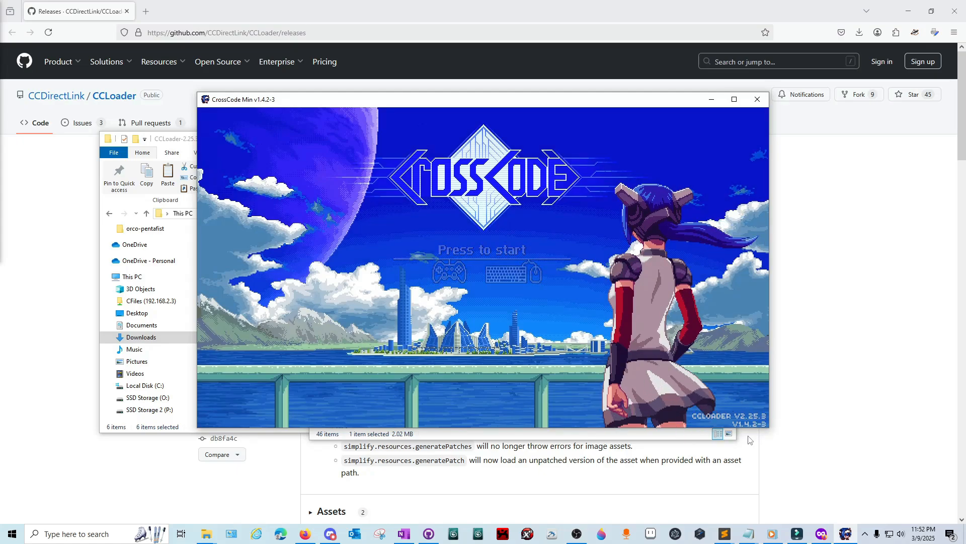
- Delete the CCLoader zip and extracted folder from Downloads and close the Explorer window
left_click_drag(656, 104, 805, 137)
left_click(253, 321)
left_click(218, 213)
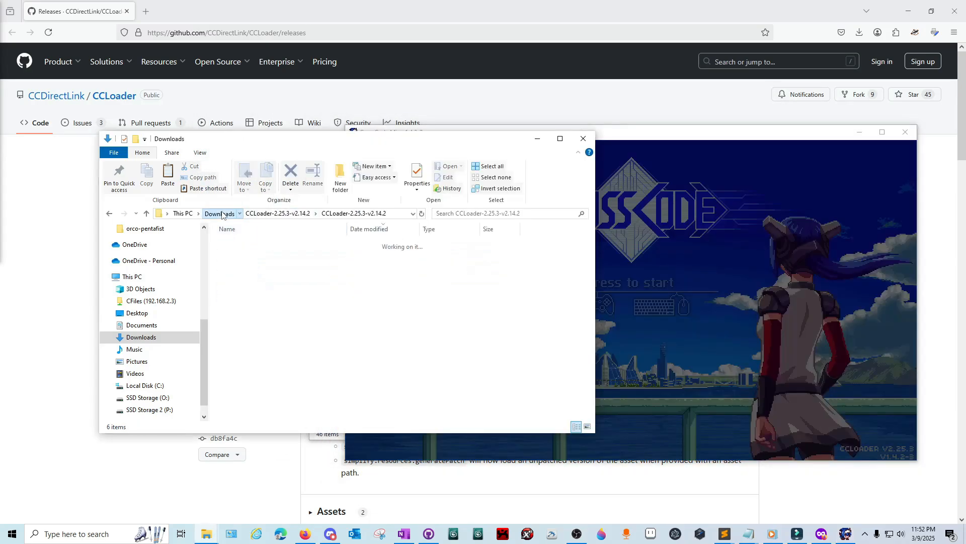
left_click(266, 268)
right_click(276, 272)
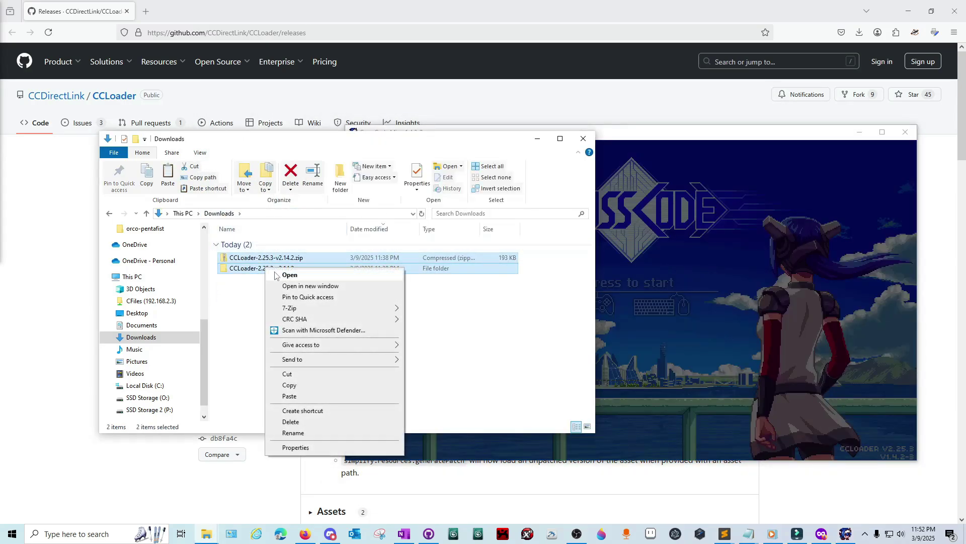
left_click(311, 421)
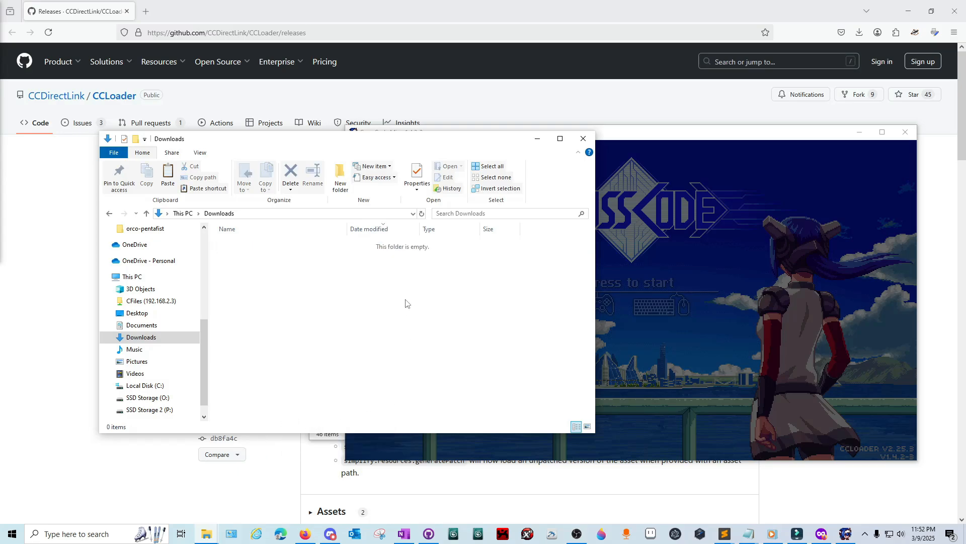
left_click(583, 141)
- Maximize CrossCode and show the installed mods list under Options > Mods
double_click(676, 131)
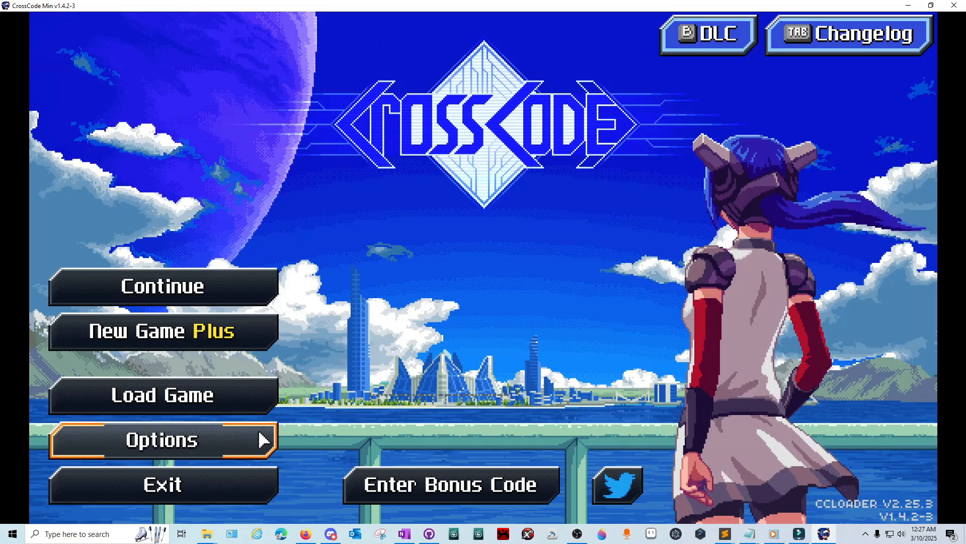
left_click(243, 441)
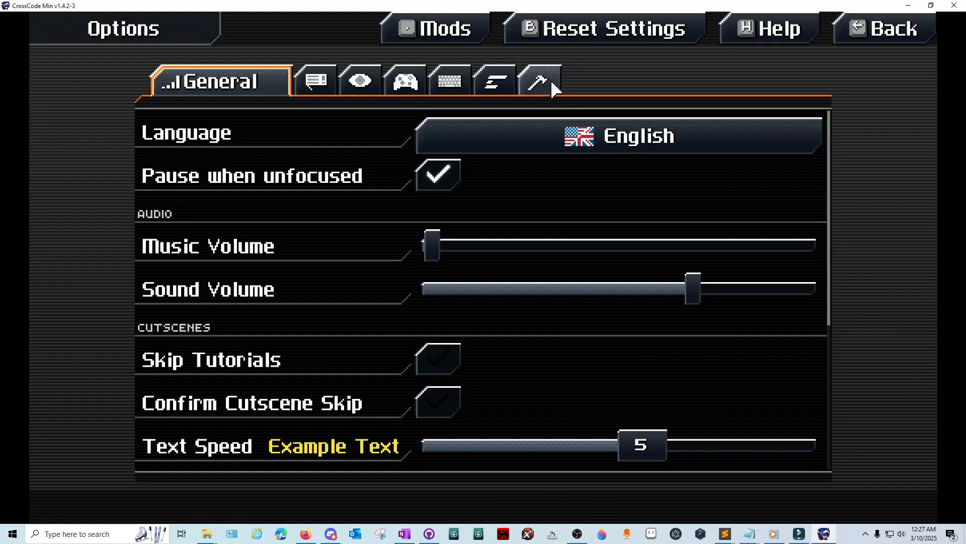
left_click(540, 82)
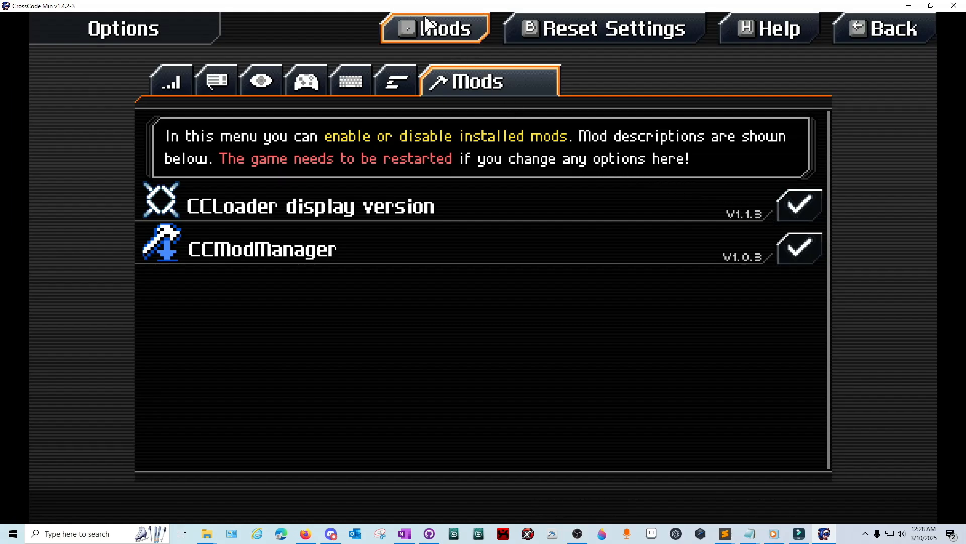
left_click(437, 32)
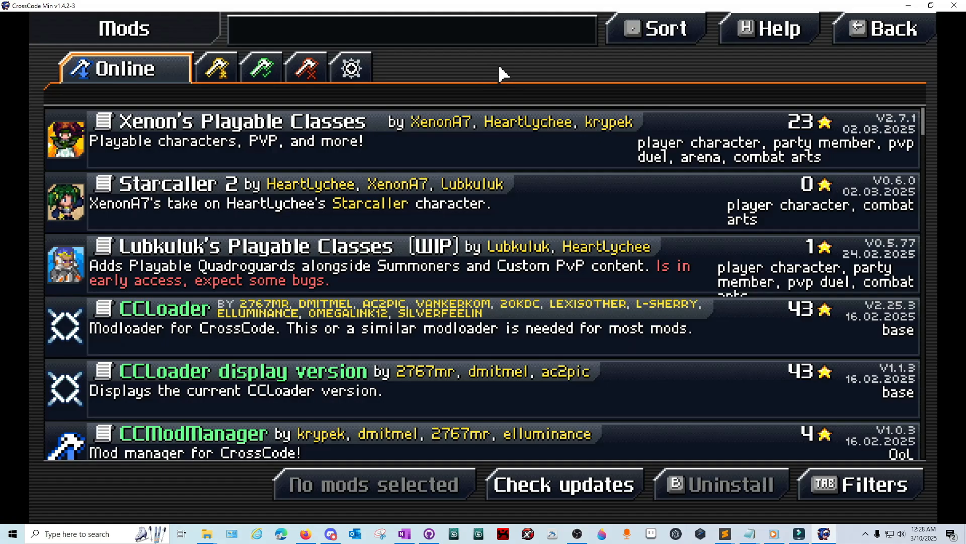
scroll(451, 240, "down", 10)
scroll(451, 239, "up", 4)
scroll(451, 239, "up", 4)
scroll(457, 226, "up", 3)
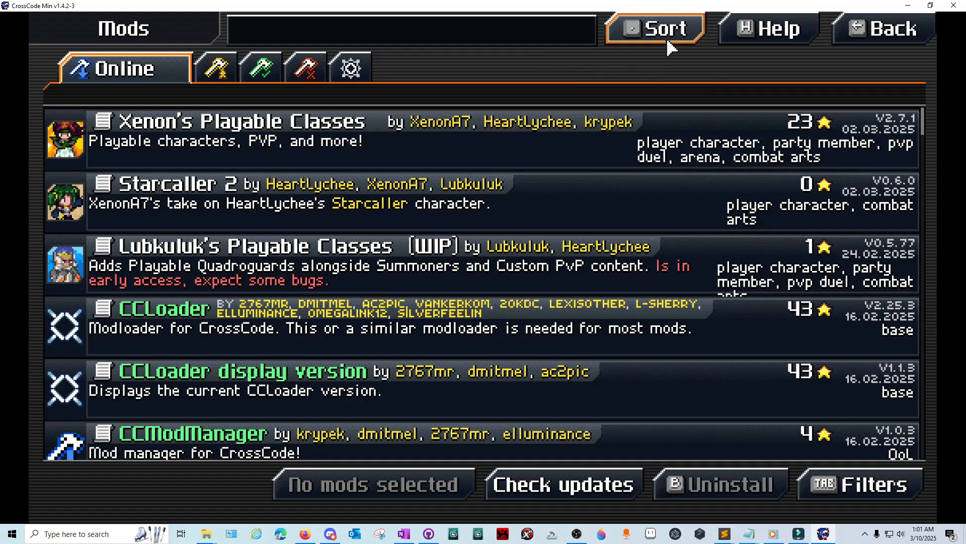
left_click(667, 39)
left_click(659, 98)
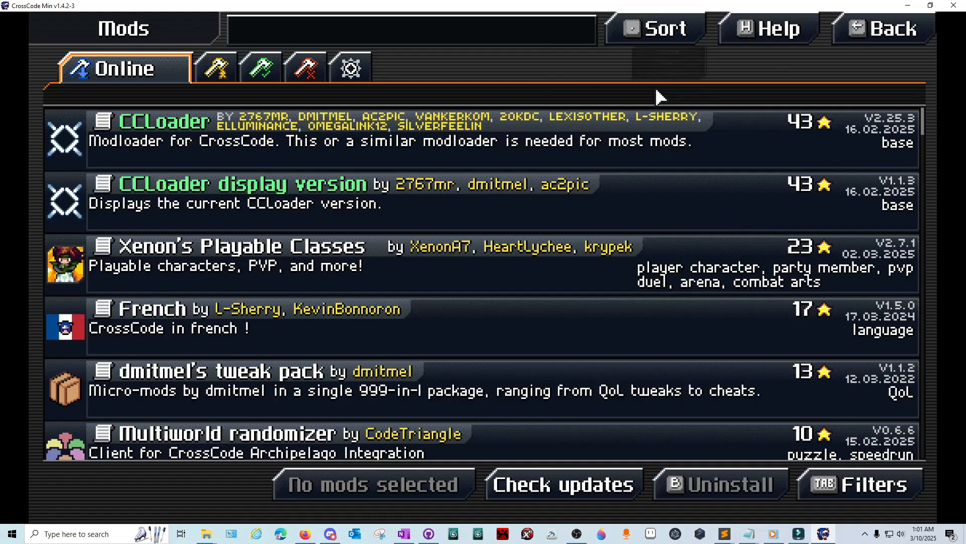
left_click(675, 38)
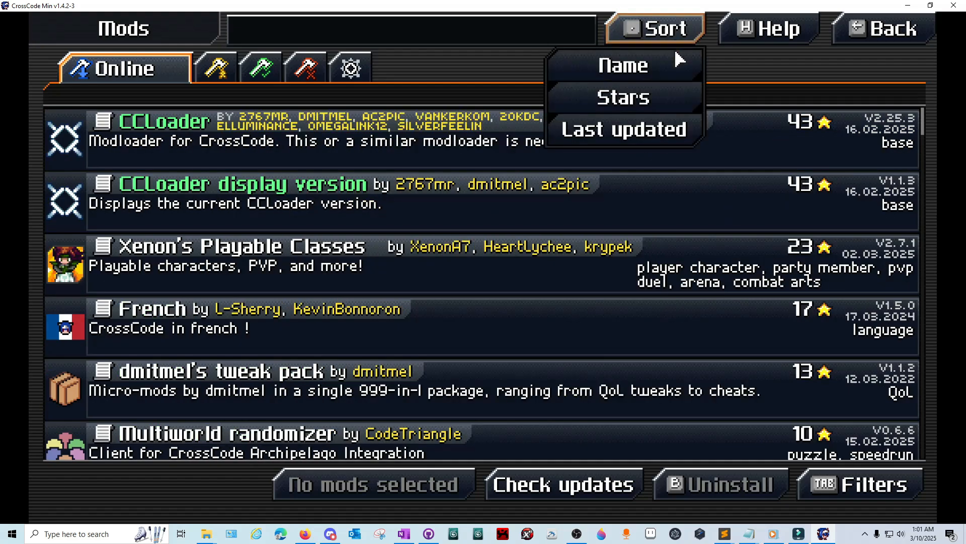
left_click(659, 71)
left_click(672, 34)
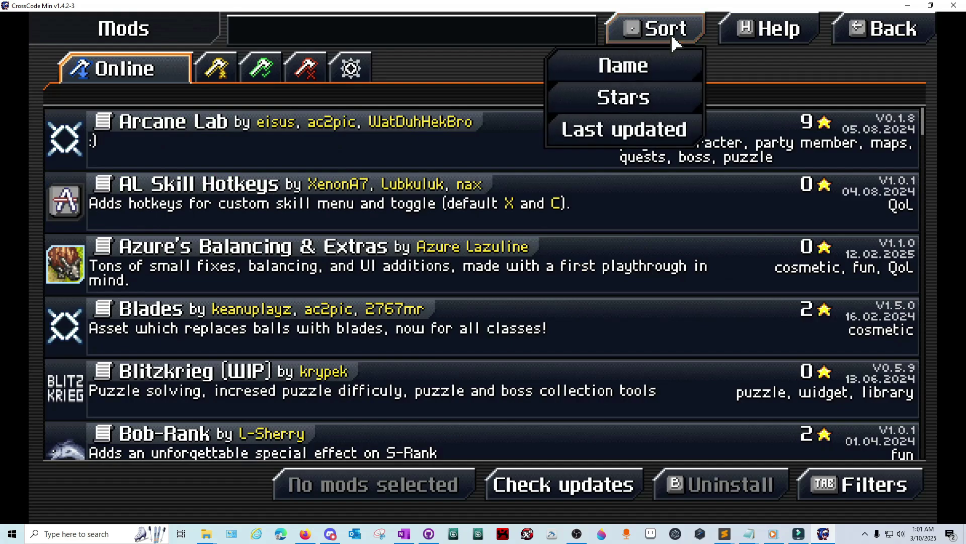
left_click(647, 129)
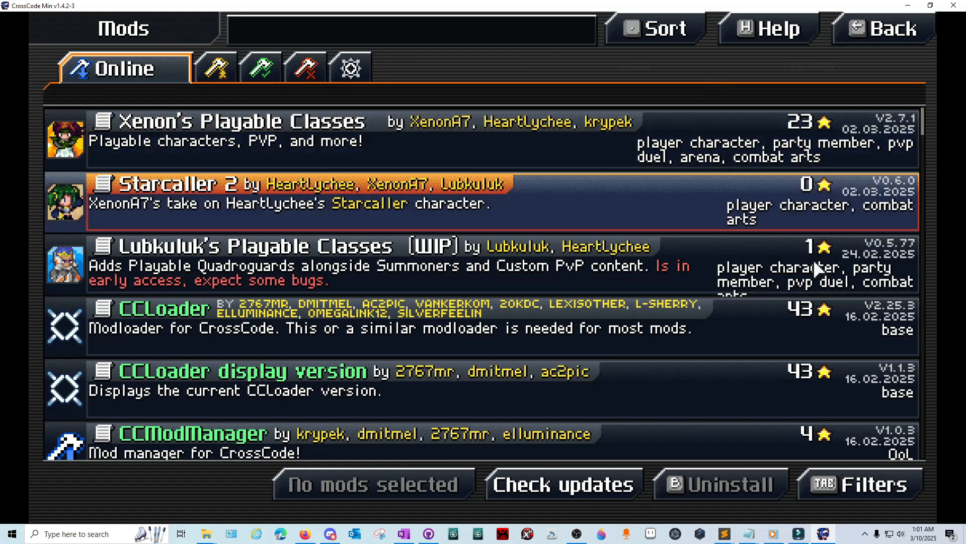
- Filter the online mod list to the pvp duel tag and browse the results
left_click(869, 487)
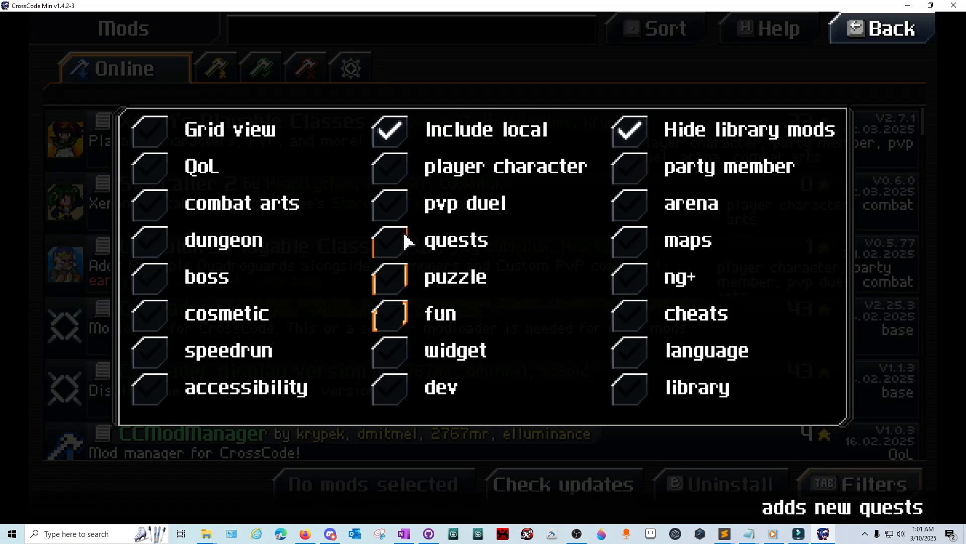
left_click(390, 203)
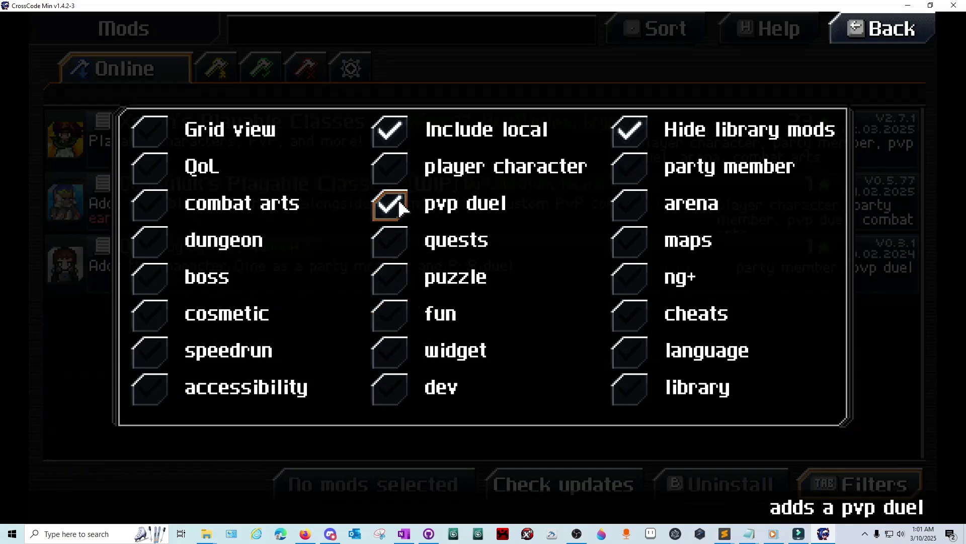
left_click(889, 31)
key("Up")
key("Up")
key("Tab")
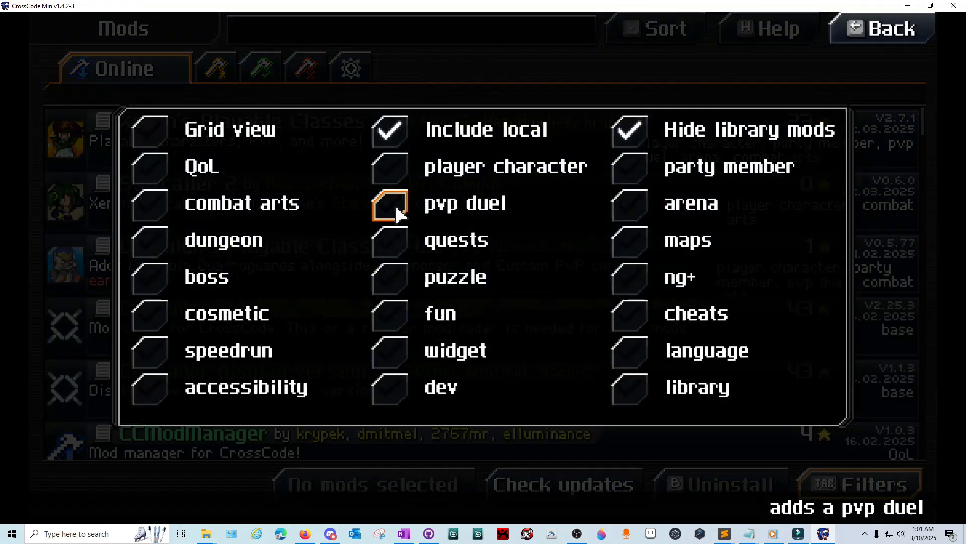
- Filter by the player character tag, then clear it to restore the full list
left_click(391, 166)
left_click(883, 29)
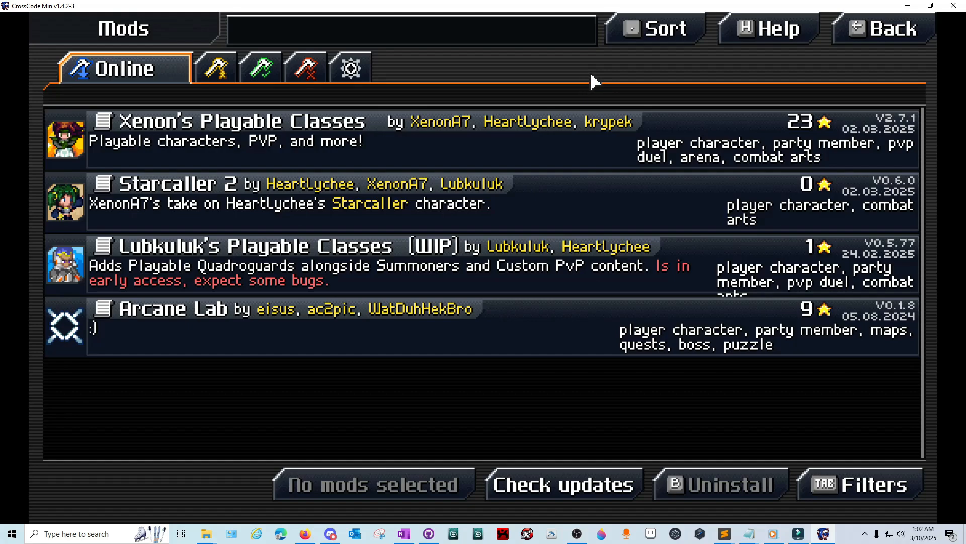
left_click(875, 484)
left_click(390, 166)
left_click(876, 31)
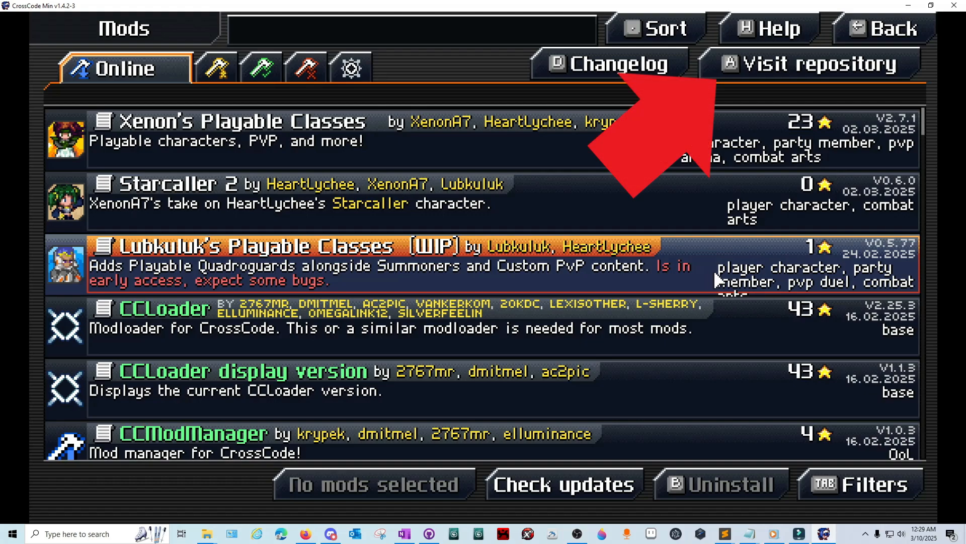
- View the Playable Classes repository README, then bring CrossCode back in a smaller window
key("Return")
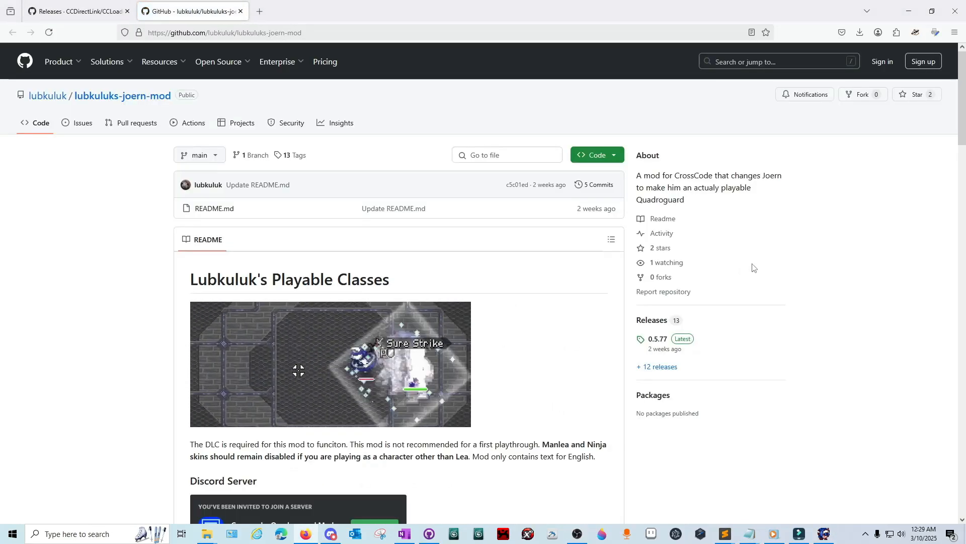
scroll(753, 266, "down", 5)
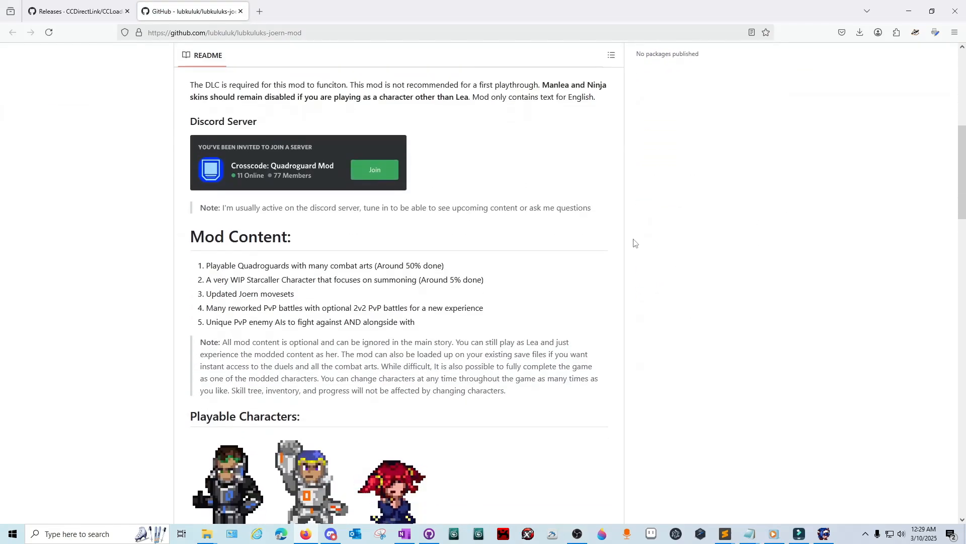
scroll(651, 247, "down", 3)
scroll(646, 244, "down", 3)
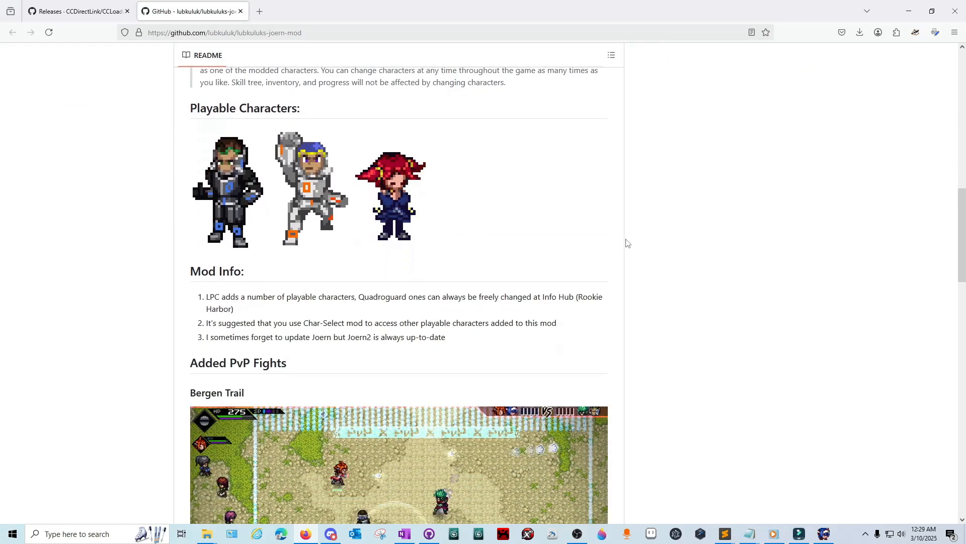
scroll(638, 244, "down", 4)
scroll(636, 243, "down", 1)
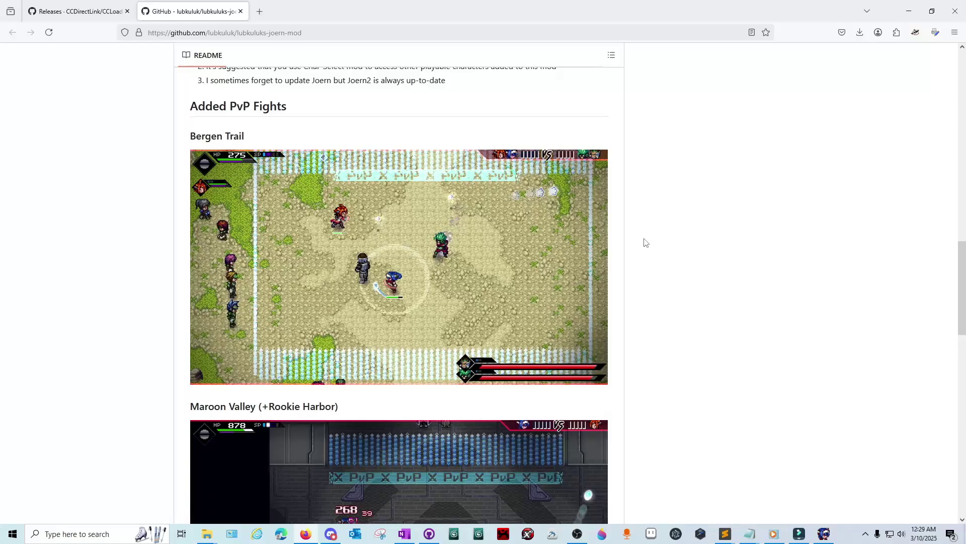
middle_click(699, 289)
middle_click(699, 272)
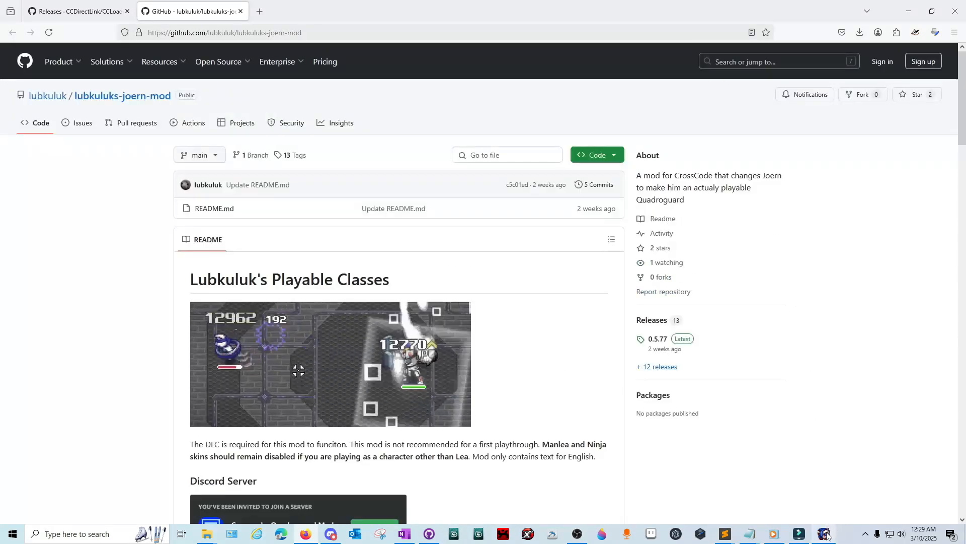
key("alt+Tab")
left_click_drag(566, 5, 488, 156)
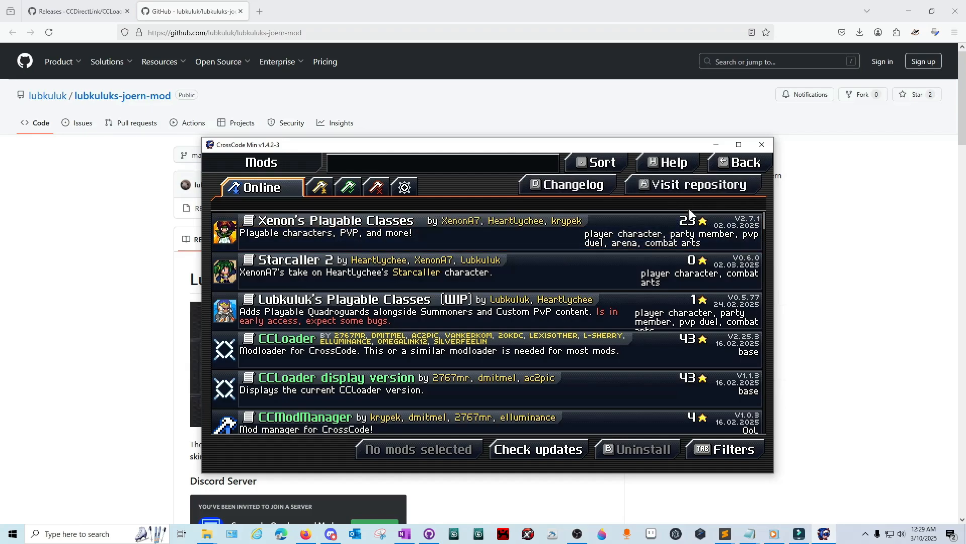
mouse_move(499, 229)
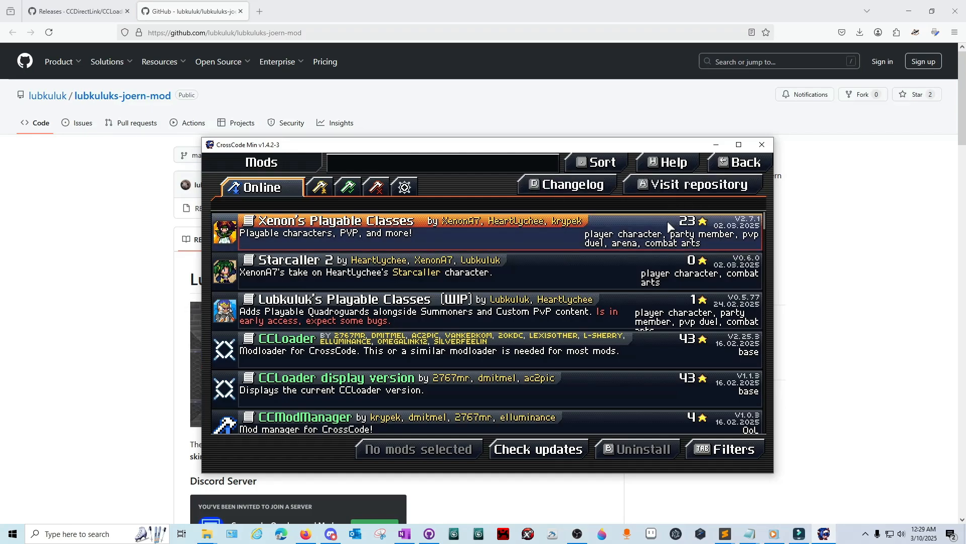
scroll(669, 225, "down", 3)
scroll(670, 225, "down", 3)
scroll(669, 225, "down", 3)
- Return to the mod browser and clear the XenonA7 search so the full mod list shows
left_click(818, 257)
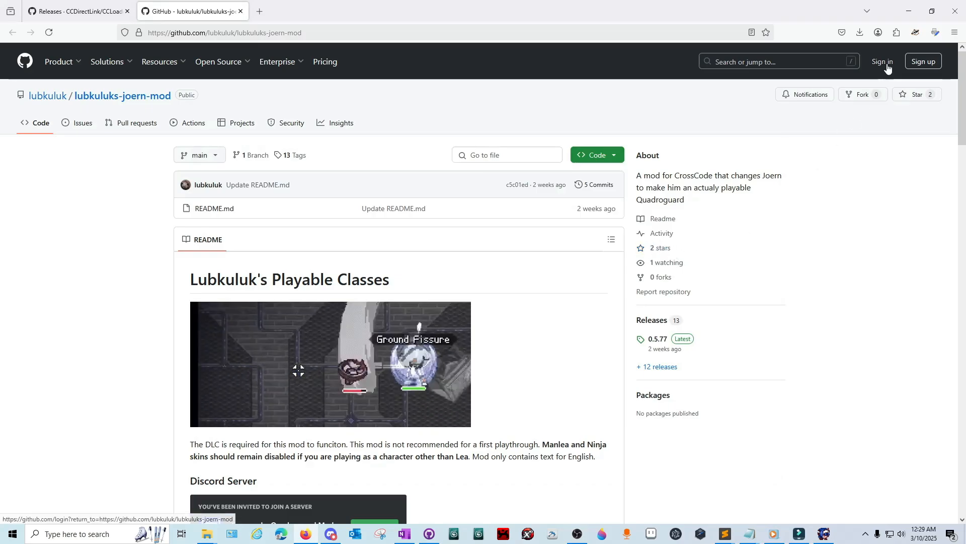
key("alt+Tab")
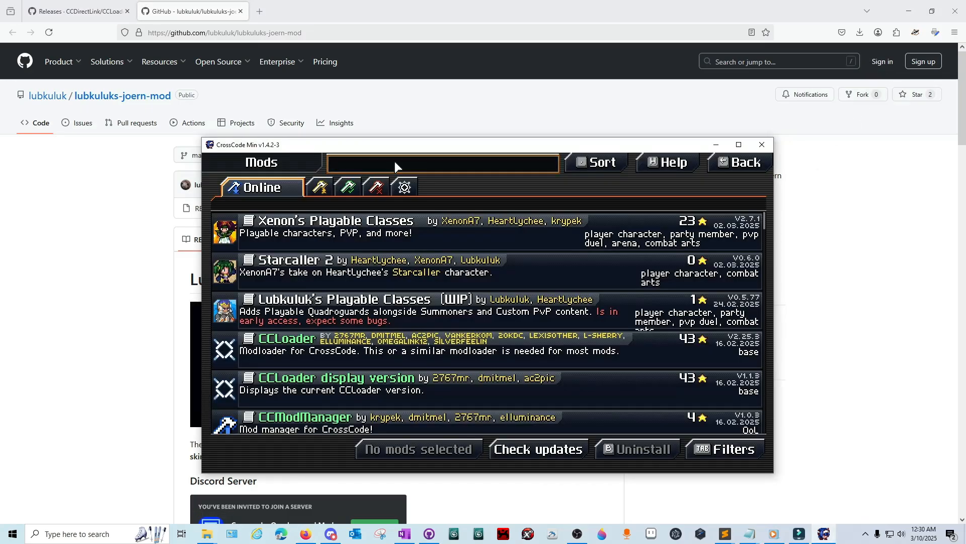
type("XenonA7")
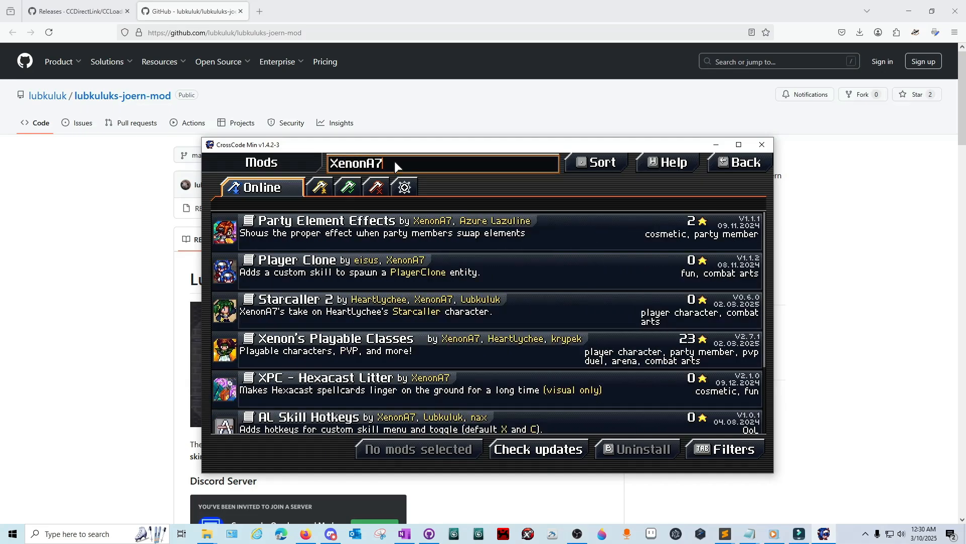
scroll(484, 257, "down", 3)
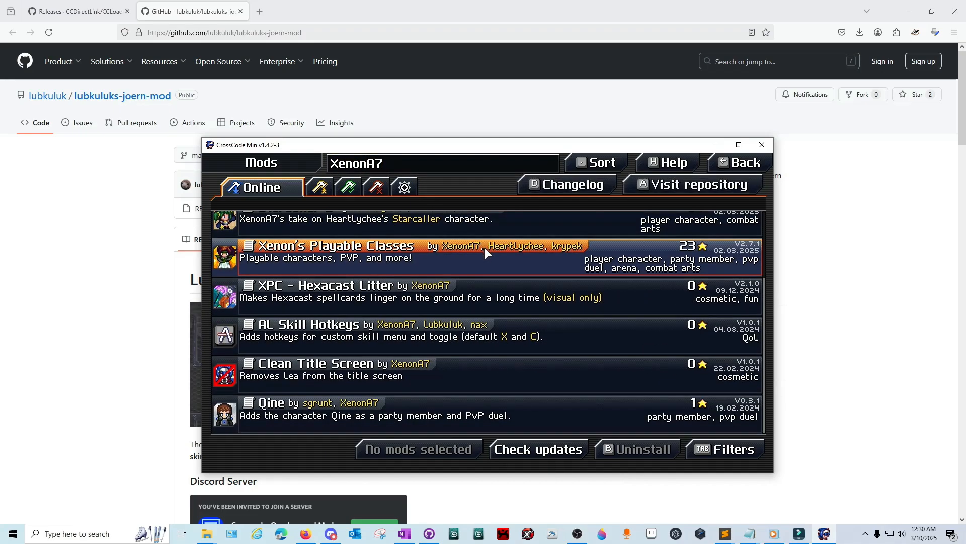
scroll(475, 260, "up", 3)
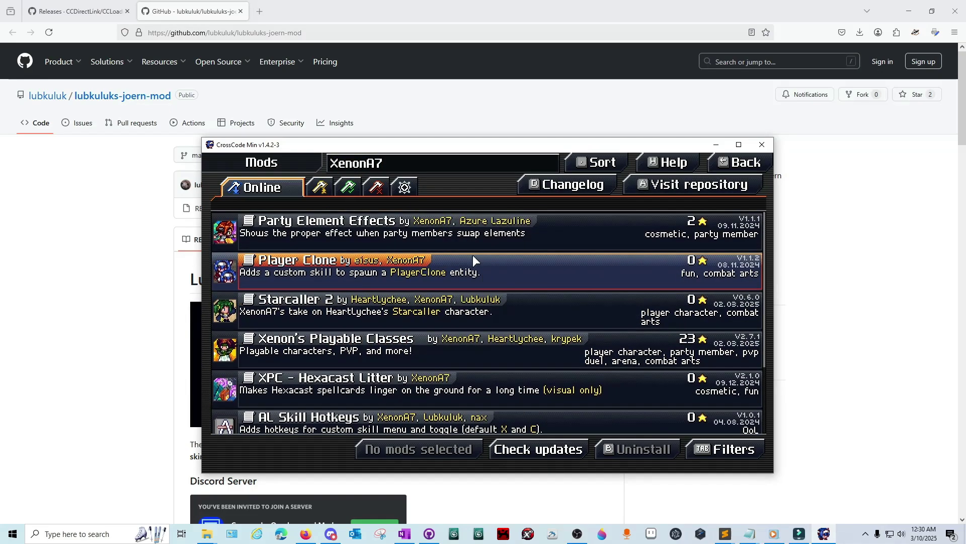
left_click(466, 161)
key("BackSpace")
key("BackSpace")
key("BackSpace")
key("BackSpace")
key("BackSpace")
scroll(513, 283, "down", 3)
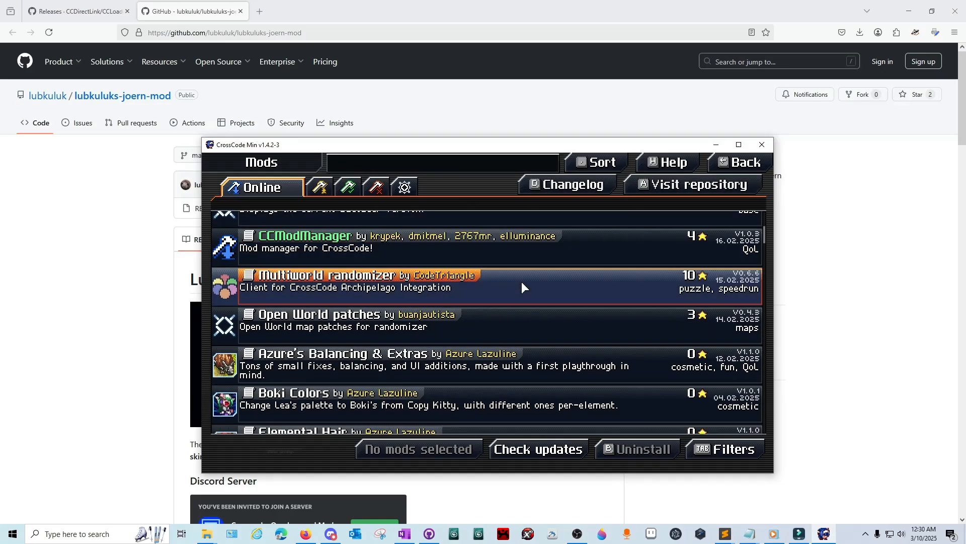
scroll(513, 283, "down", 2)
scroll(511, 283, "down", 1)
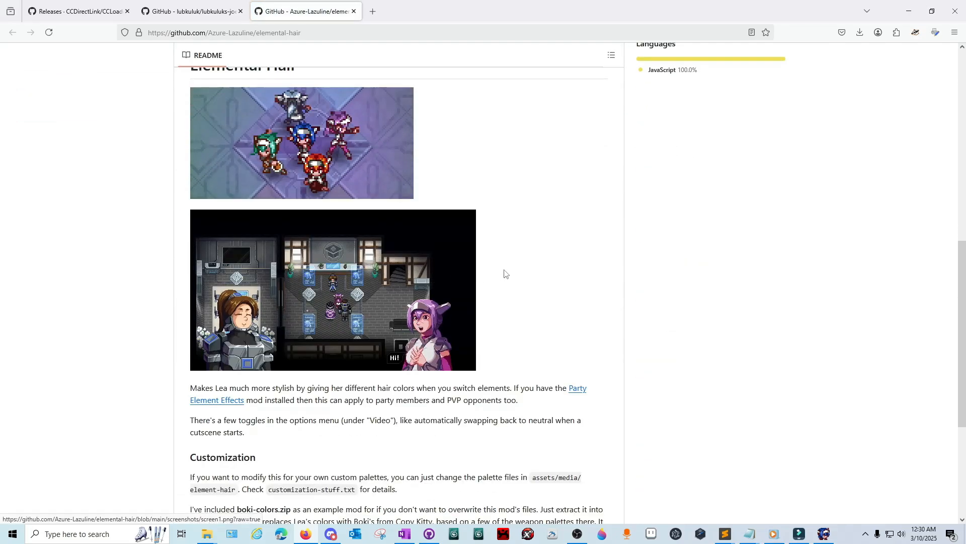
scroll(505, 274, "up", 3)
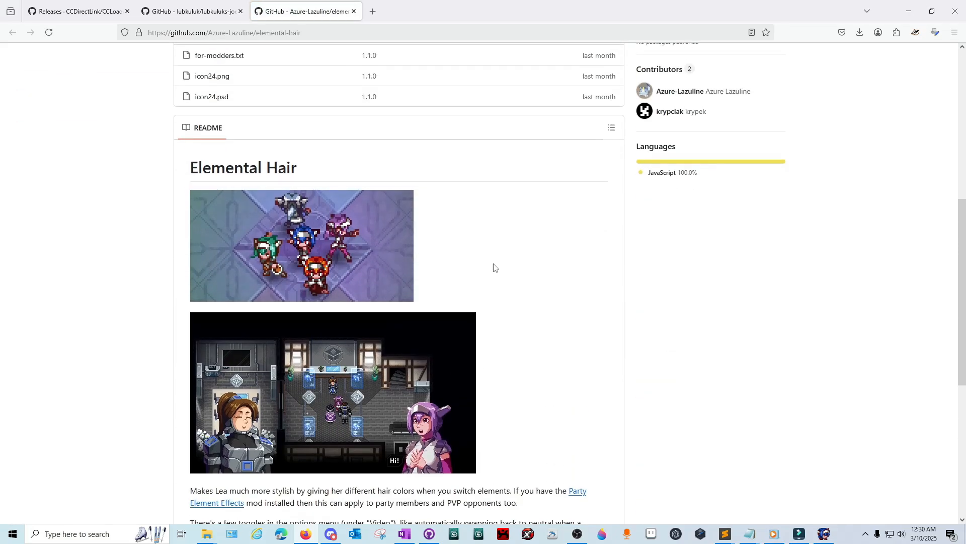
scroll(494, 267, "down", 5)
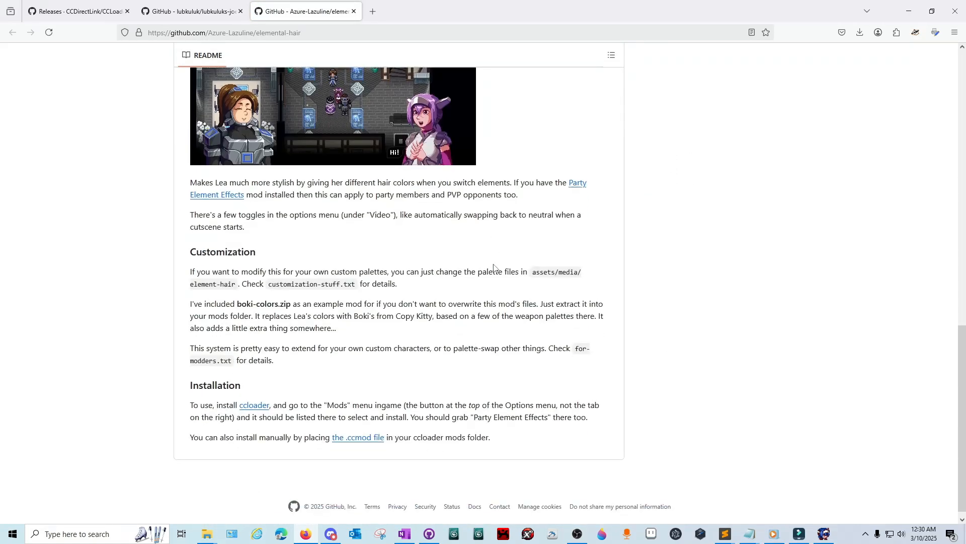
scroll(498, 269, "up", 4)
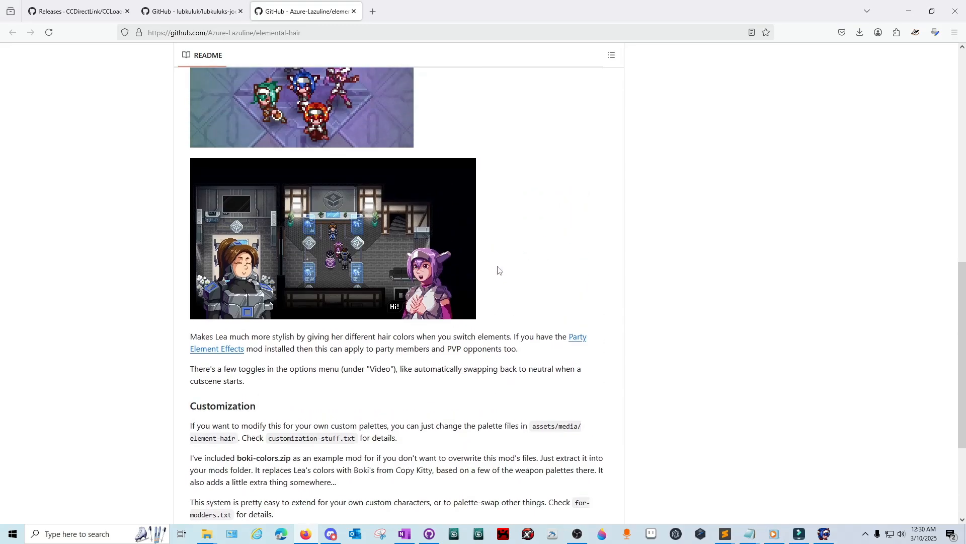
- Install Elemental Hair from the Online list and restart the game to load it
left_click(824, 533)
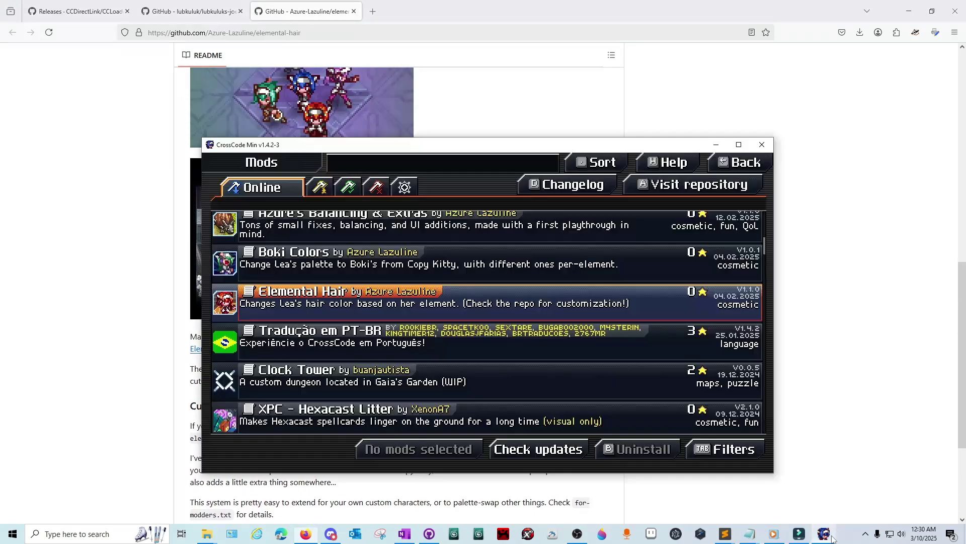
left_click(451, 302)
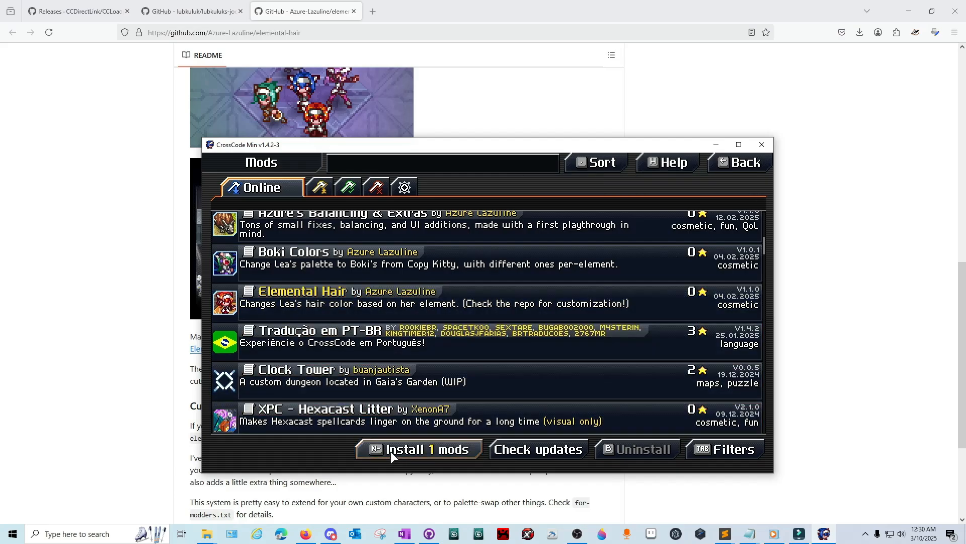
left_click(419, 448)
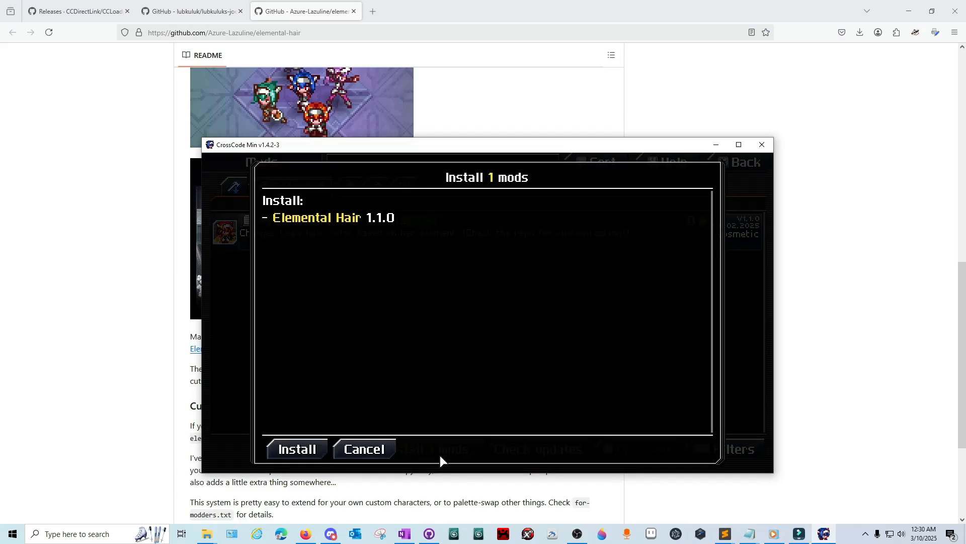
left_click(295, 451)
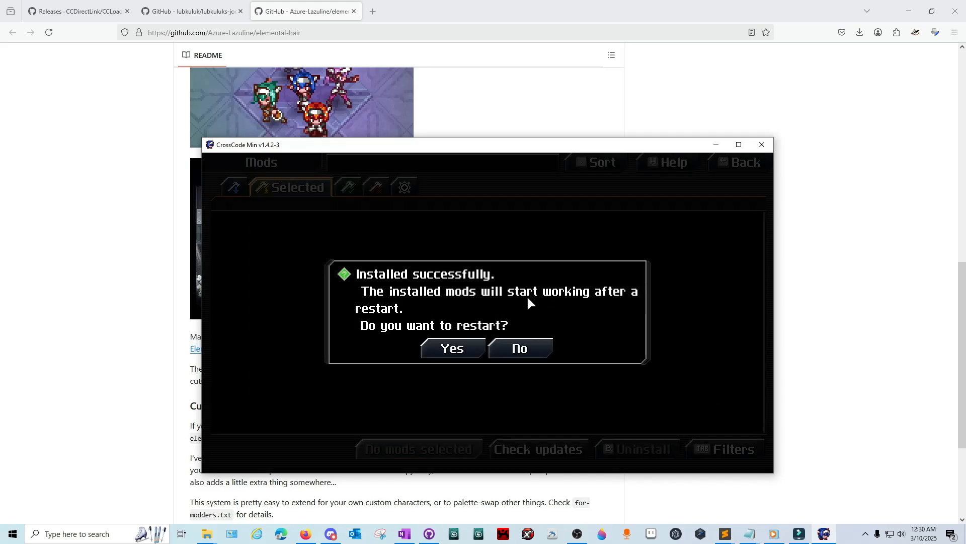
left_click(452, 348)
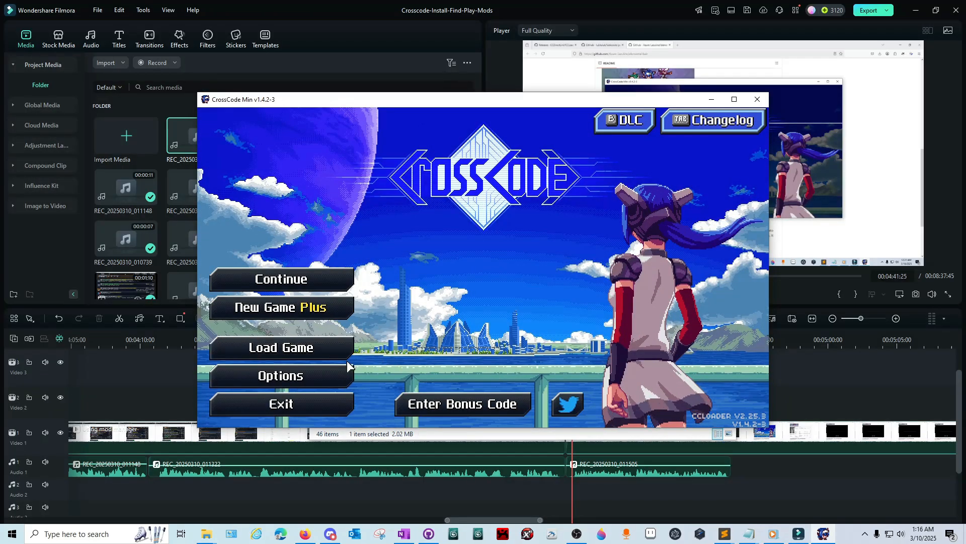
- Check the installed mods list, then load save slot 67 and dismiss the quests-changed message
left_click(332, 377)
left_click(499, 151)
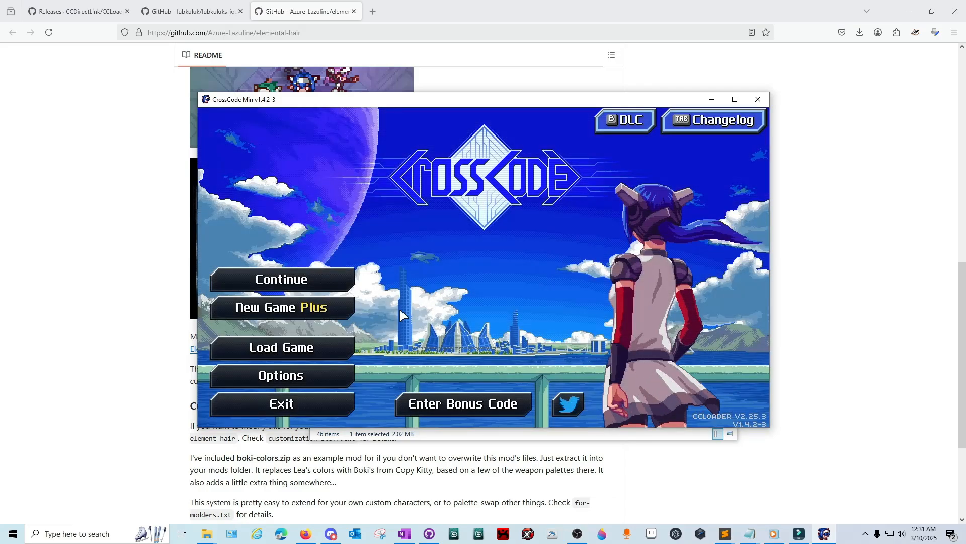
left_click(329, 347)
scroll(639, 240, "down", 10)
scroll(638, 240, "down", 10)
left_click(619, 250)
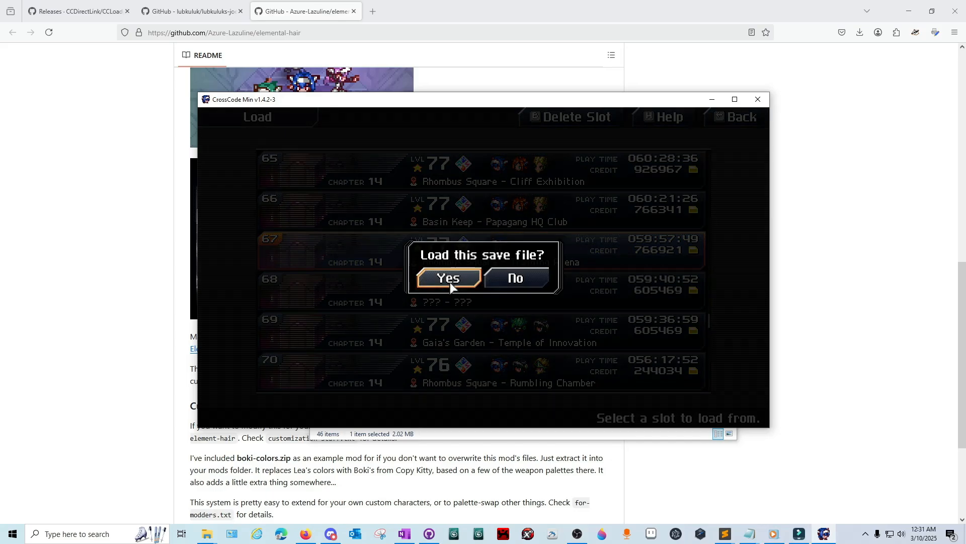
left_click(449, 278)
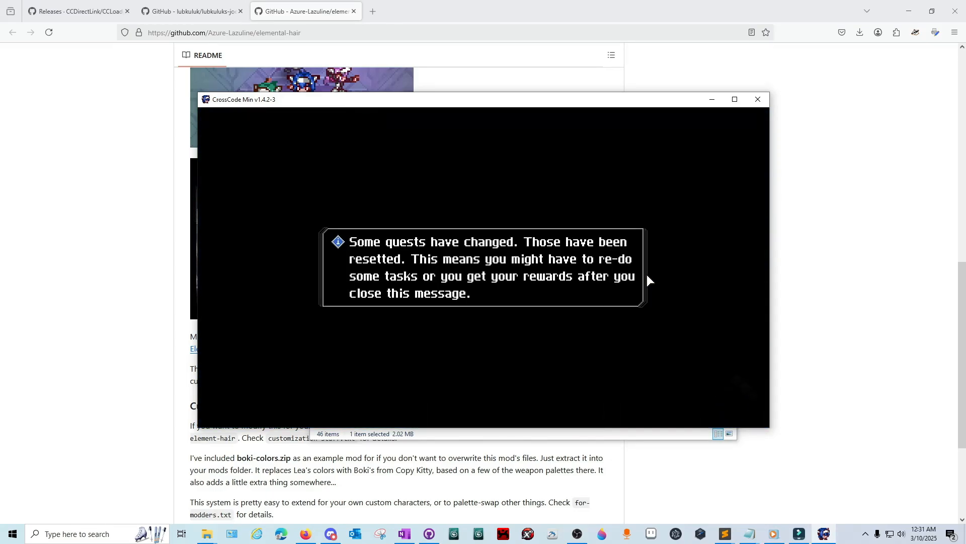
left_click(647, 274)
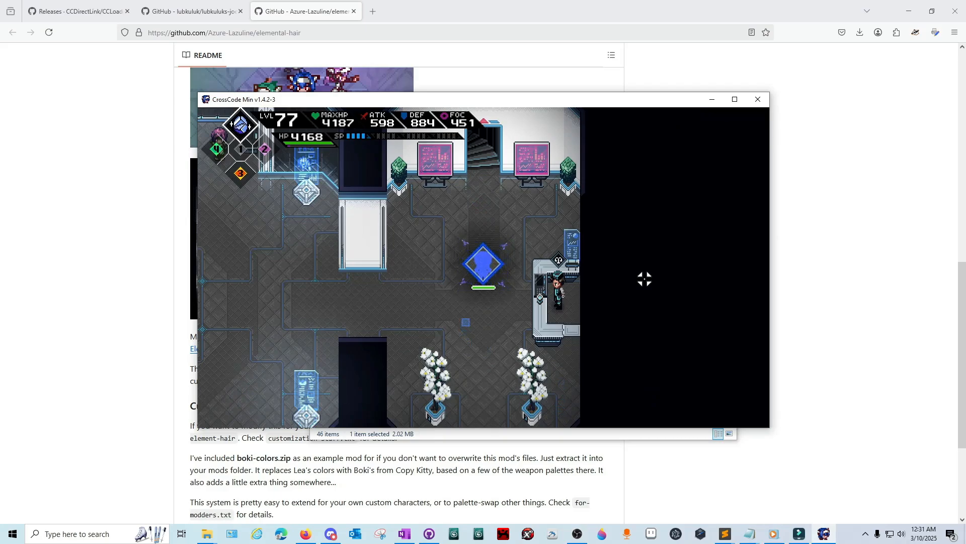
- Move Lea, throw a ball and switch elements to show her hair recolouring
key("a")
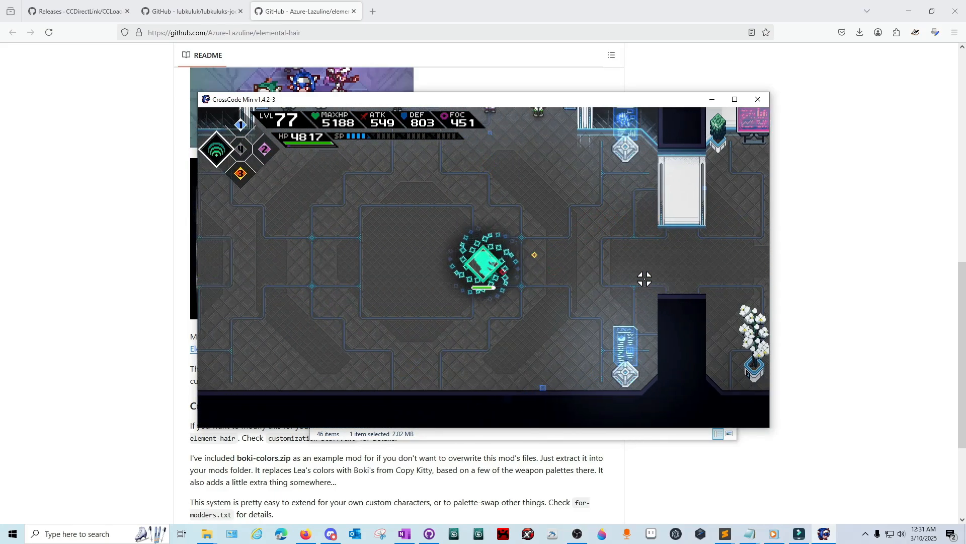
left_click(644, 279)
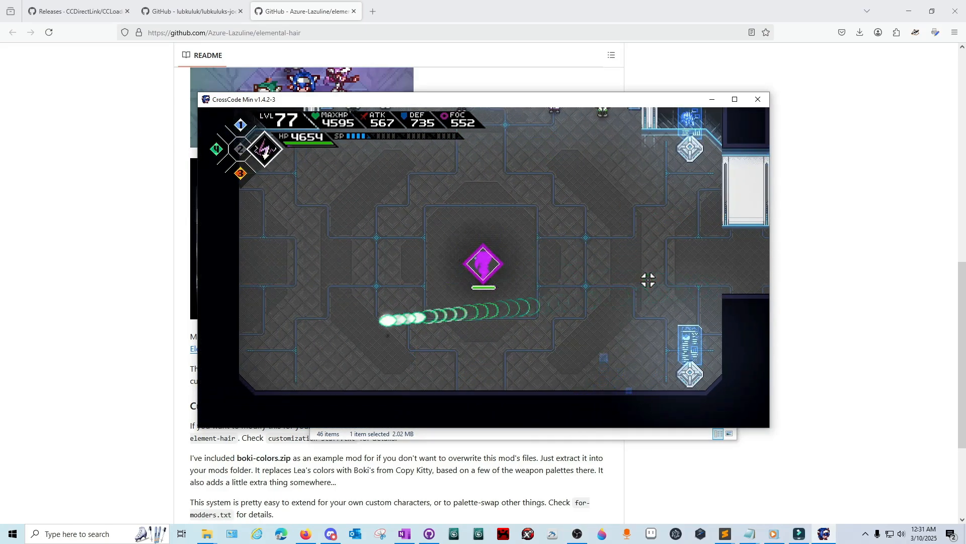
key("w")
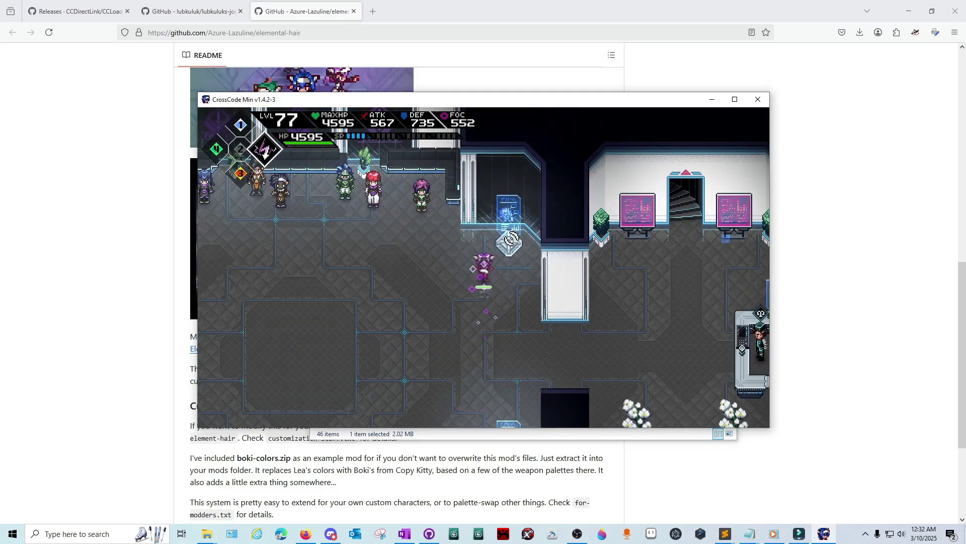
key("w")
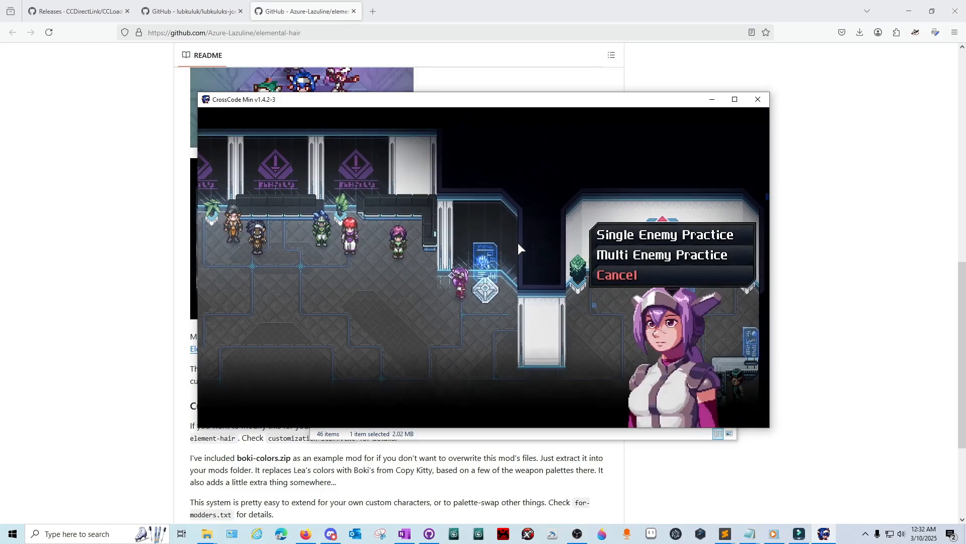
key("Return")
key("Return")
key("Return")
key("Return")
key("Return")
key("Return")
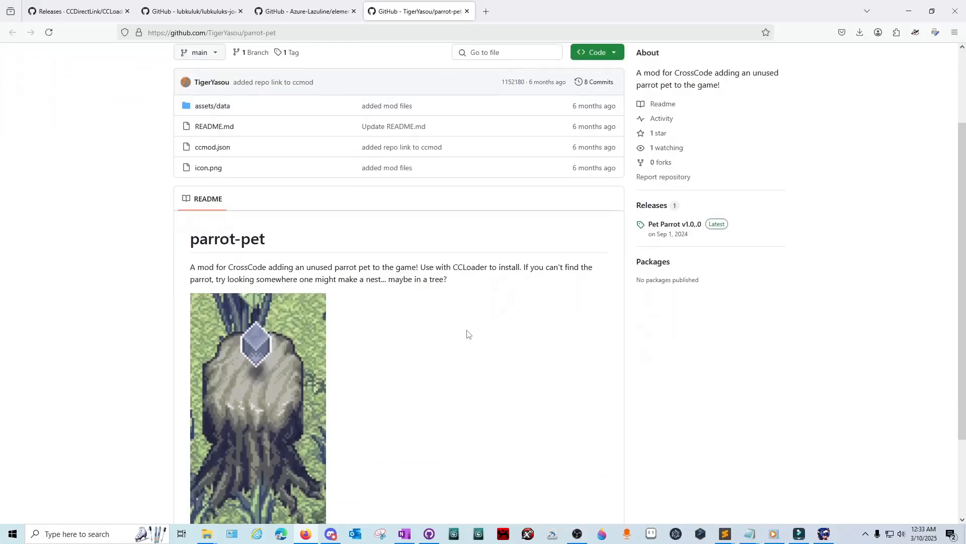
scroll(466, 339, "down", 2)
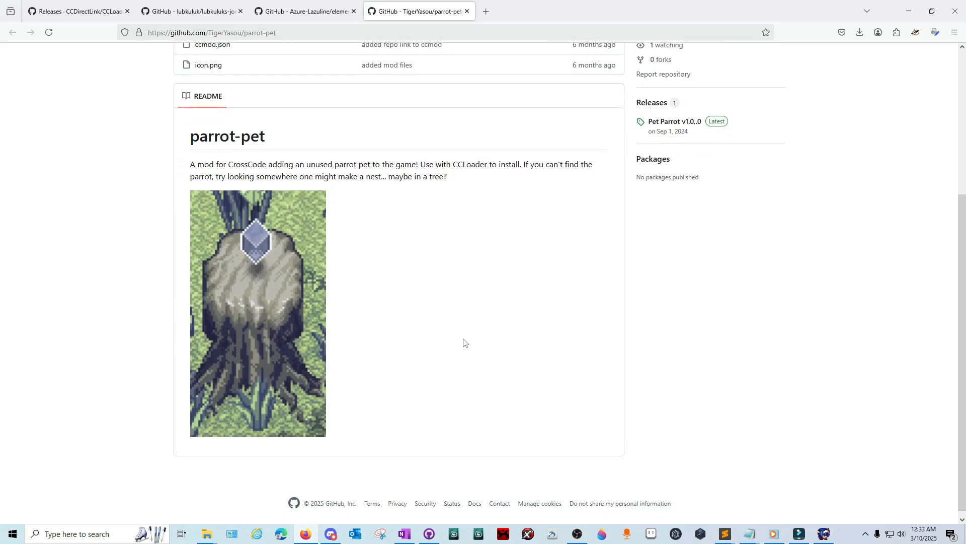
scroll(461, 339, "up", 1)
scroll(453, 337, "up", 3)
scroll(451, 333, "up", 2)
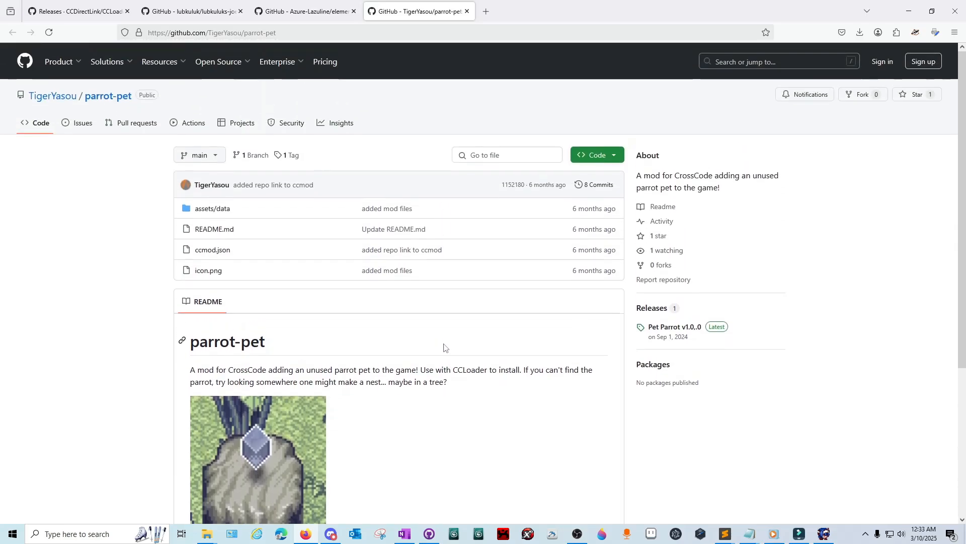
- Bring the game's mod list back to the front over the parrot-pet GitHub page
left_click(826, 534)
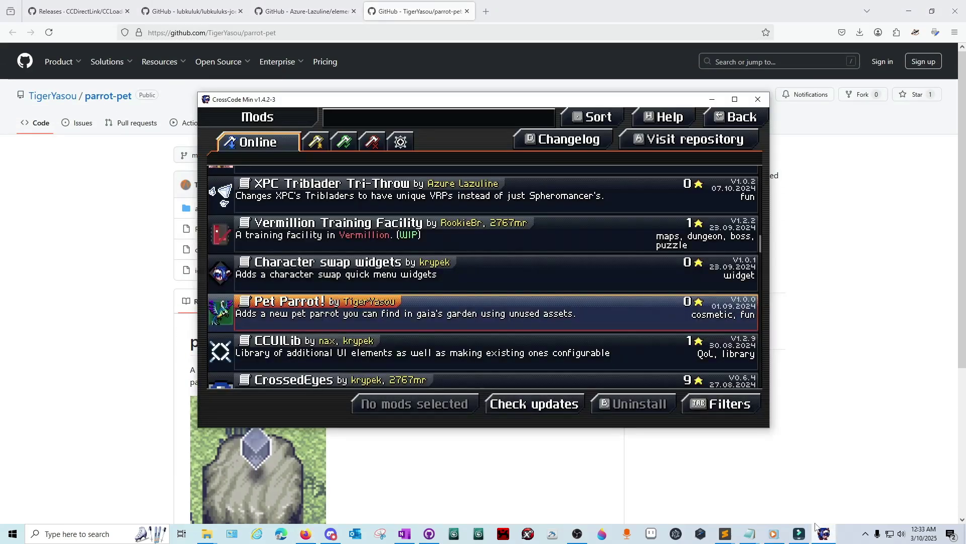
- Install Pet Parrot with its Item API dependency and restart the game
left_click(498, 313)
left_click(422, 404)
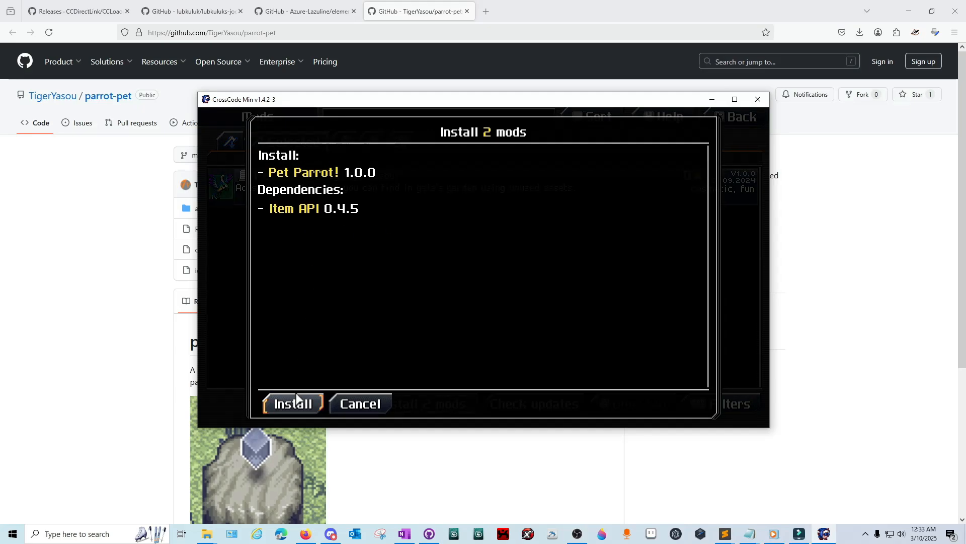
left_click(297, 399)
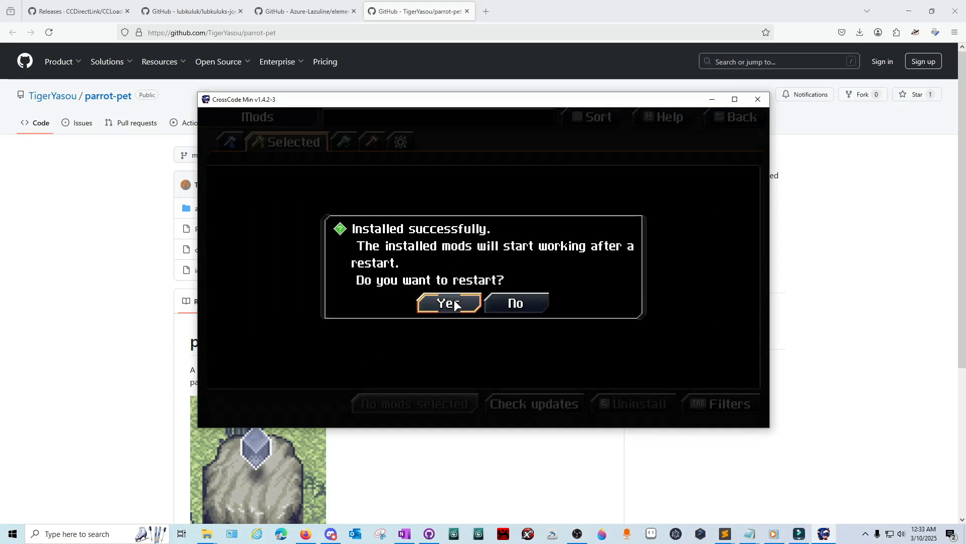
left_click(456, 304)
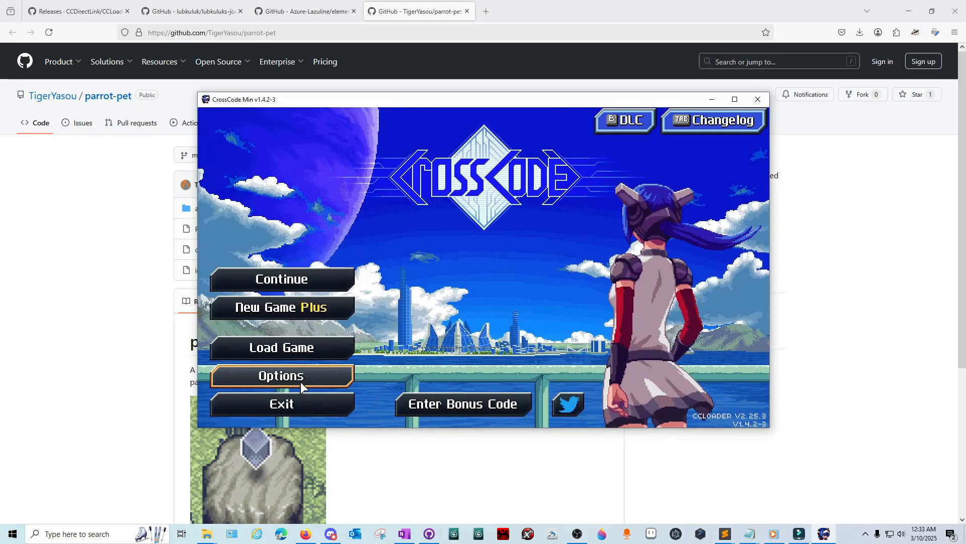
- View the installed mods list showing Pet Parrot and Item API enabled
left_click(281, 375)
left_click(480, 150)
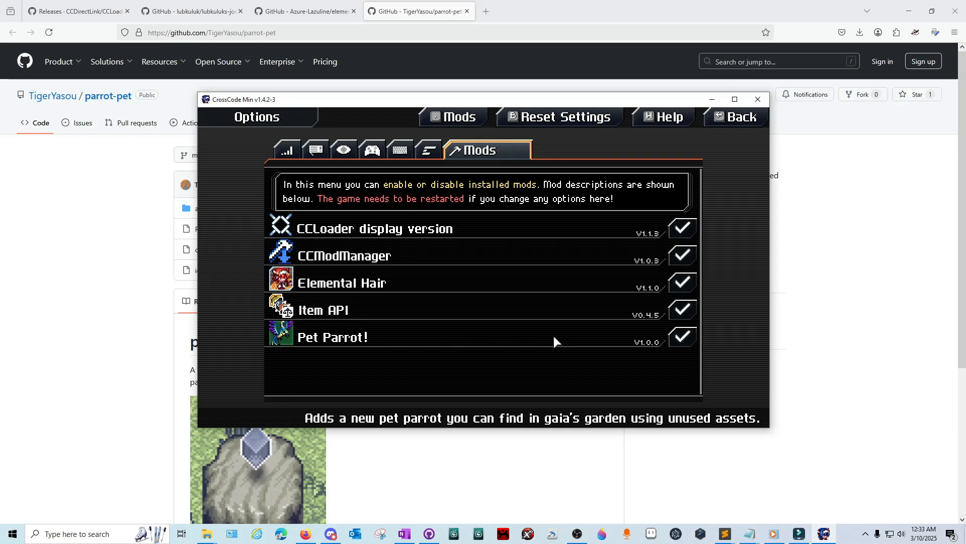
- Uninstall Pet Parrot from the Enabled mods list and confirm
left_click(456, 117)
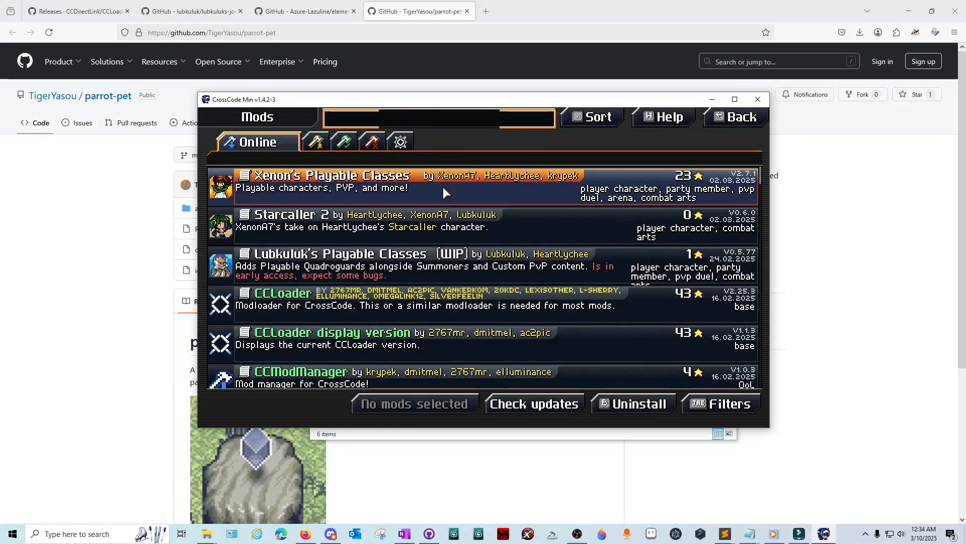
scroll(446, 202, "down", 3)
left_click(318, 142)
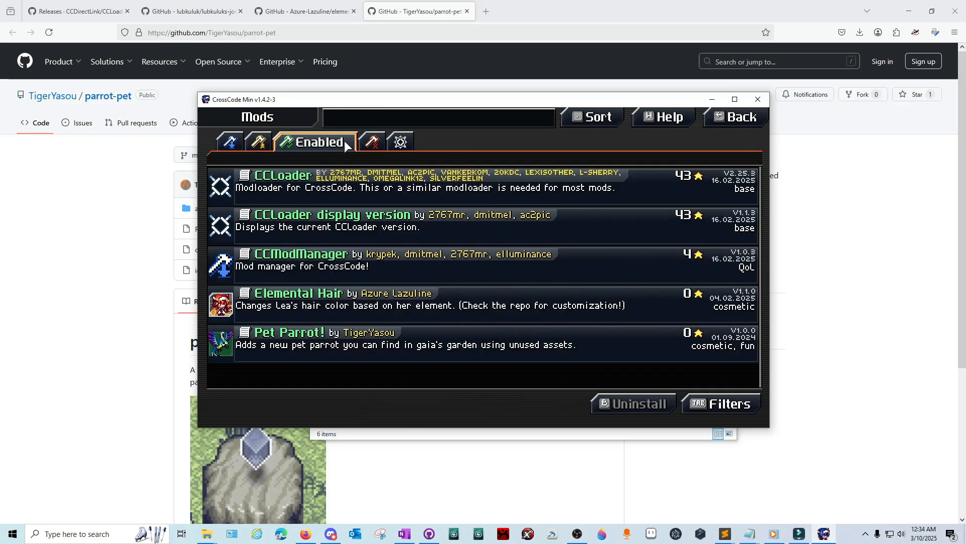
mouse_move(423, 299)
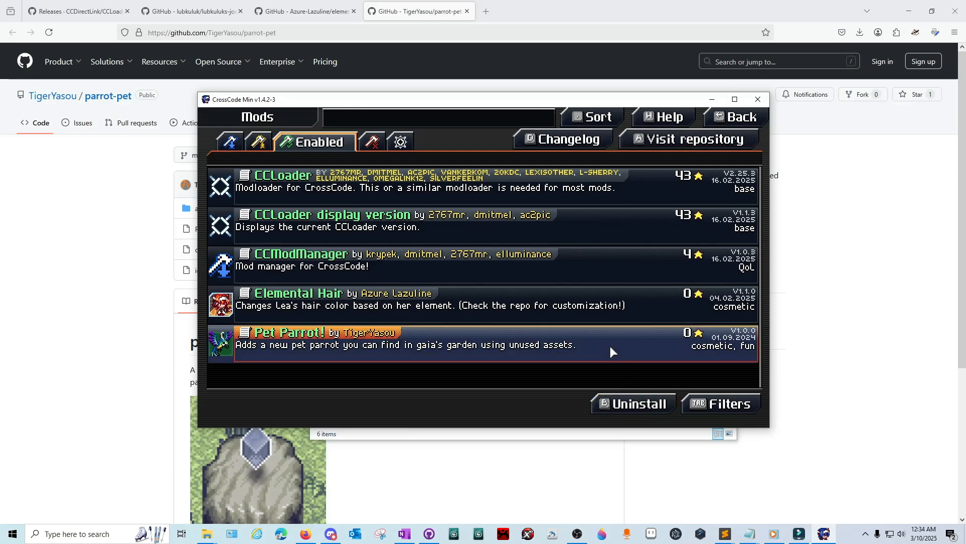
key("Delete")
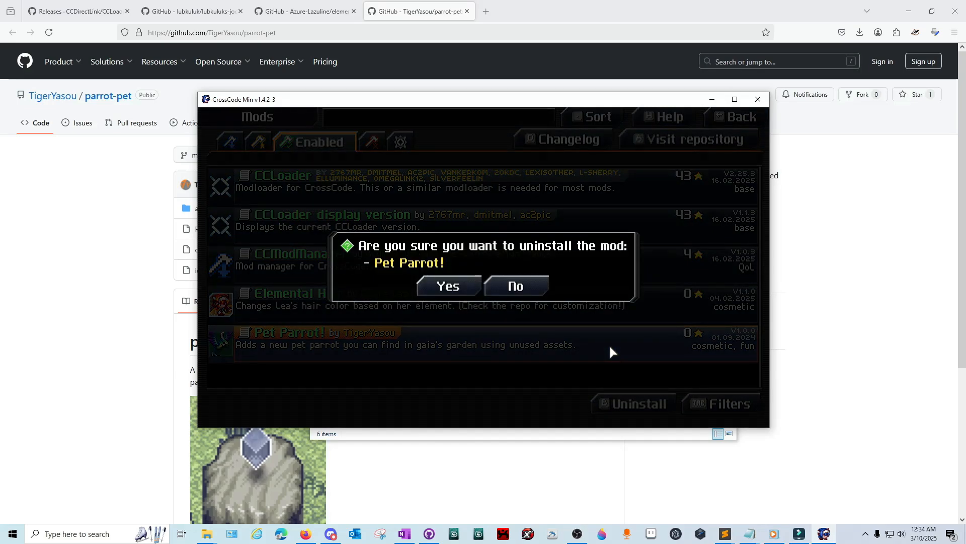
left_click(454, 291)
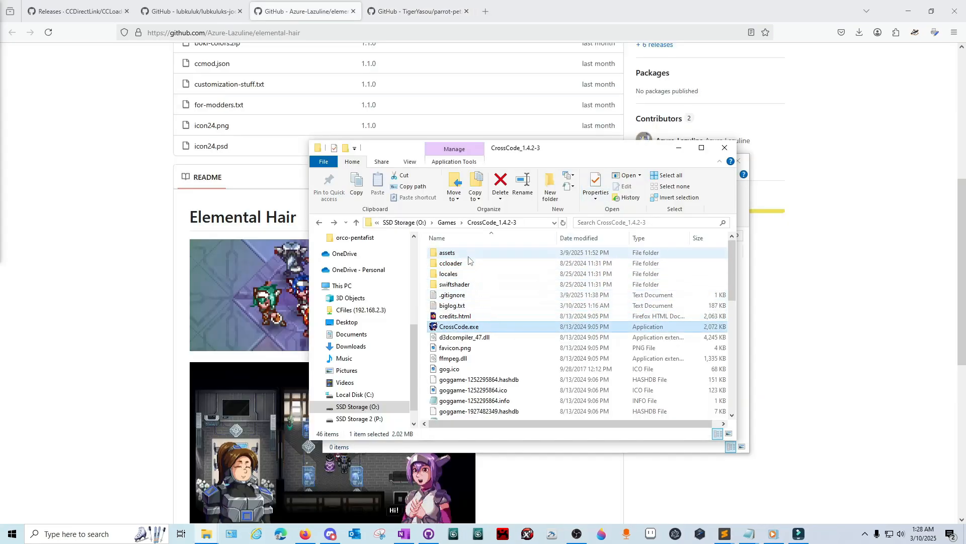
- Browse to assets\mods showing ccloader-version-display, element-hair, simplify and ccmodmanager.ccmod, then clear the selection
double_click(450, 253)
double_click(468, 326)
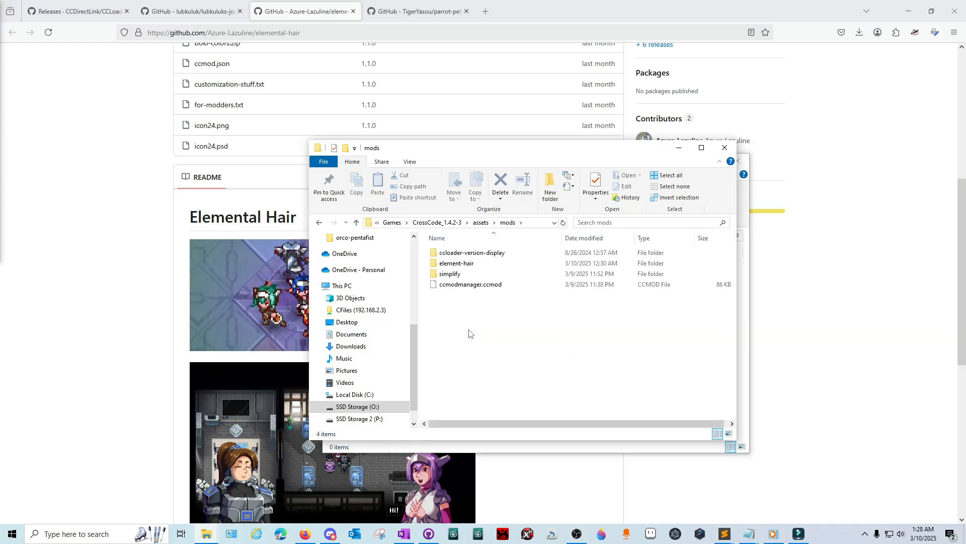
left_click_drag(517, 317, 502, 255)
left_click(488, 253)
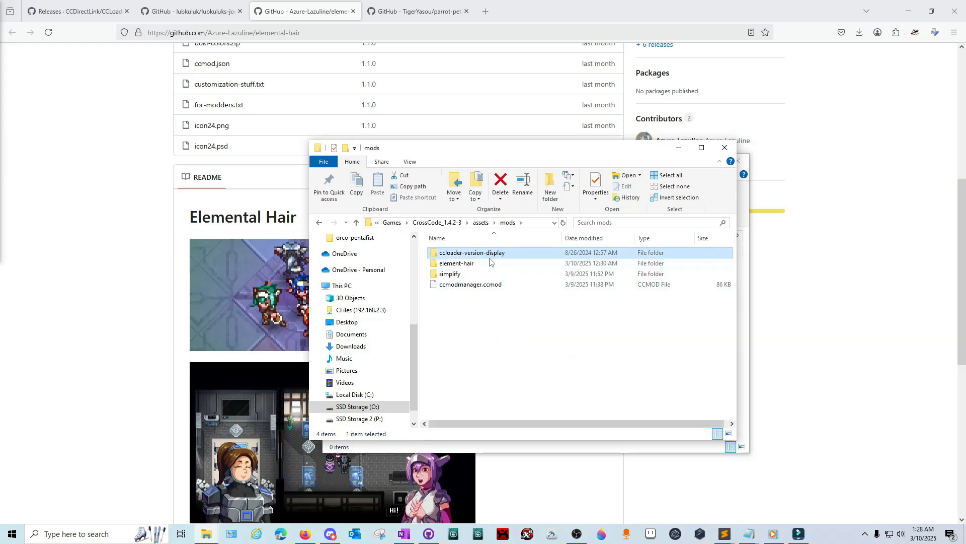
left_click(493, 273)
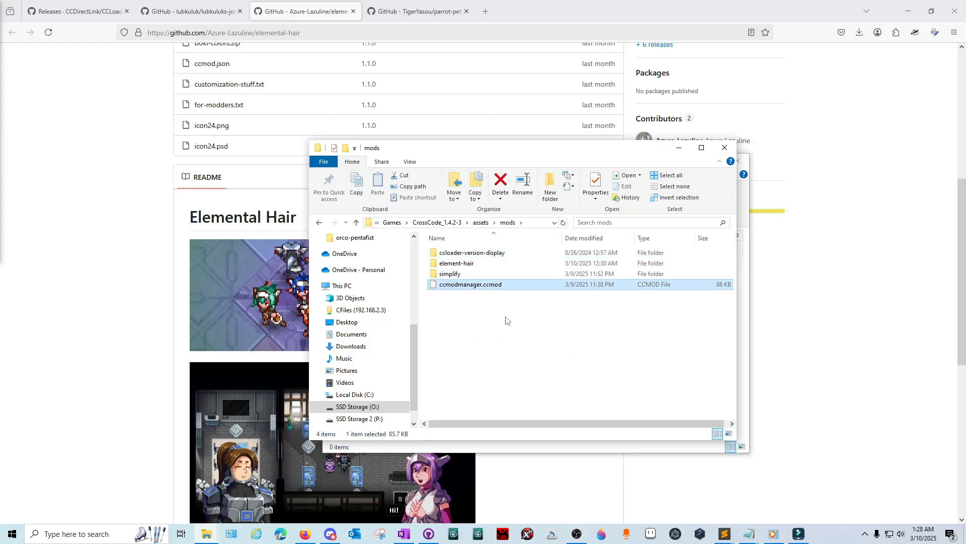
left_click(506, 321)
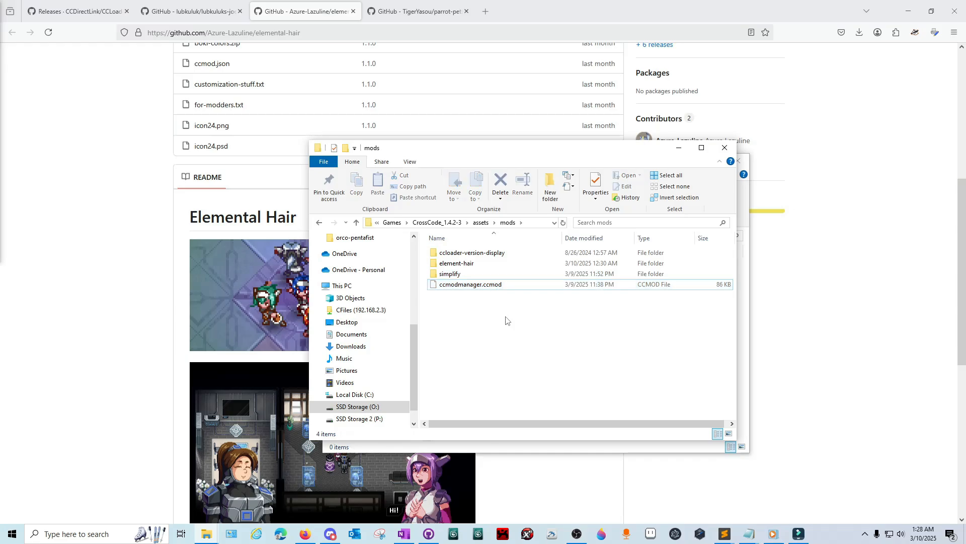